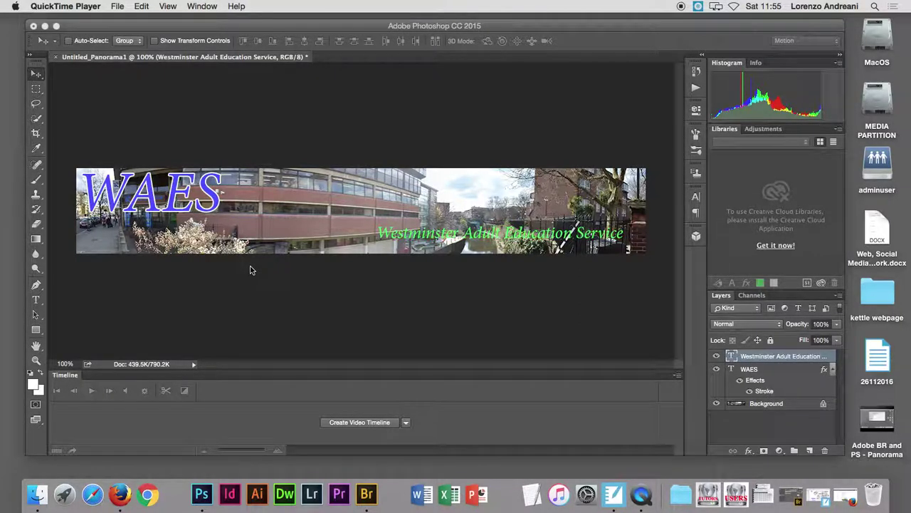
- Hide the WAES and Westminster Adult Education Service text layers, then show them again
{"action": "left_click", "coordinate": [717, 369]}
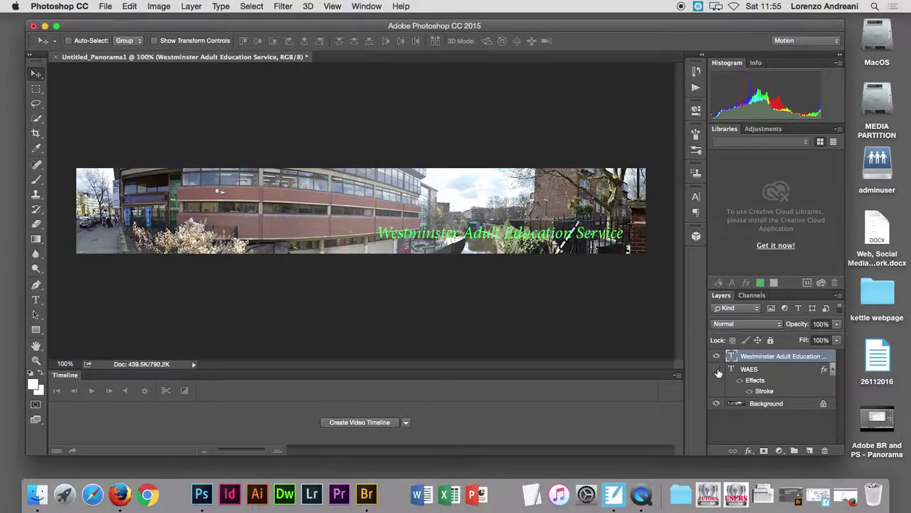
{"action": "left_click", "coordinate": [716, 356]}
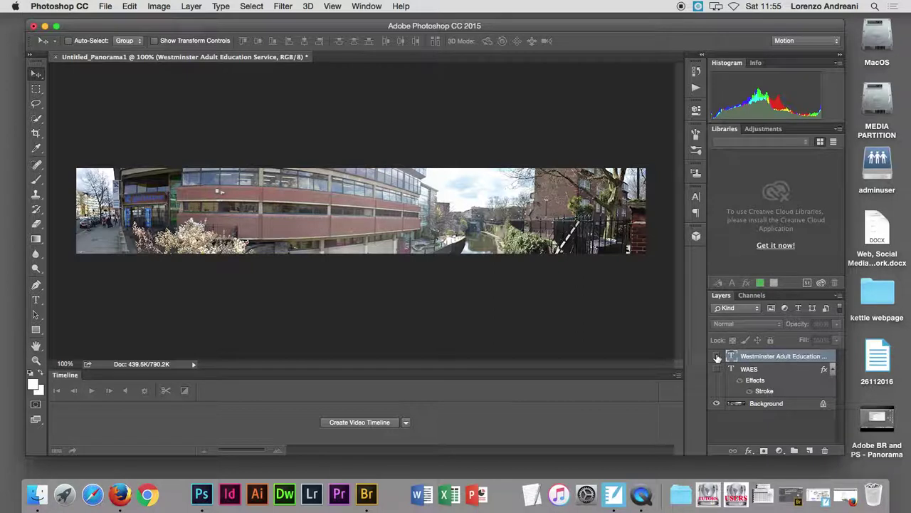
{"action": "left_click", "coordinate": [717, 369]}
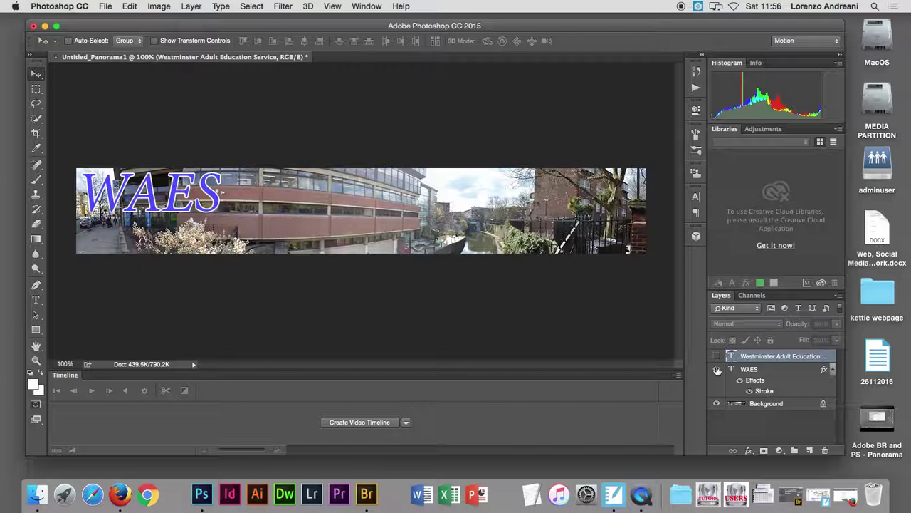
{"action": "left_click", "coordinate": [716, 356]}
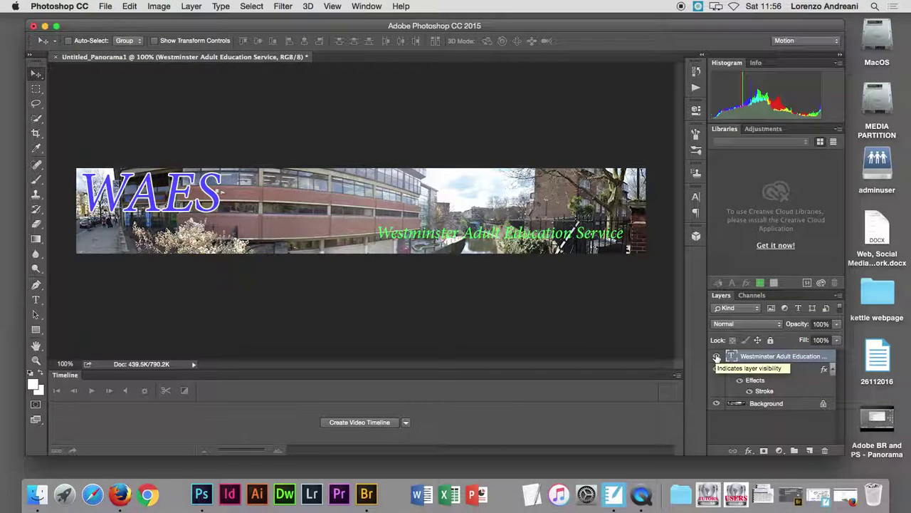
- Use the Motion workspace, add an enlarged video timeline, and expand the Westminster track
{"action": "left_click", "coordinate": [798, 41]}
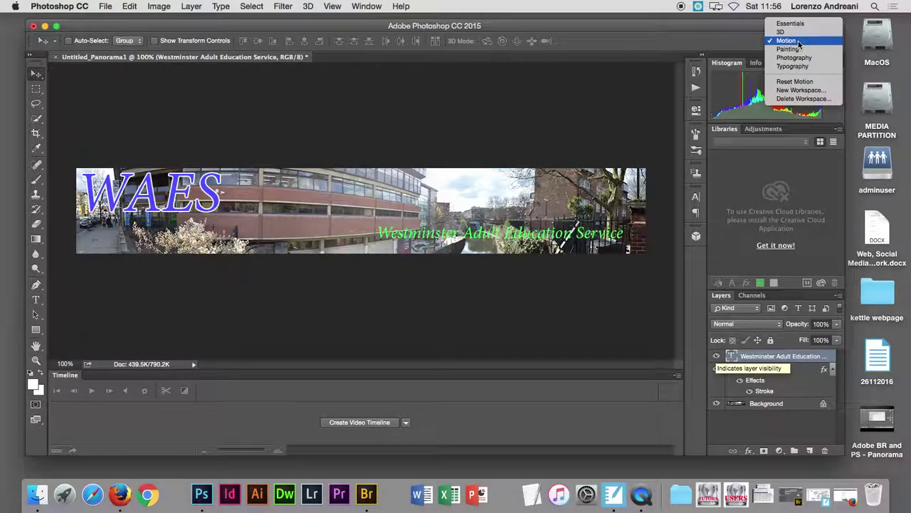
{"action": "left_click", "coordinate": [811, 41]}
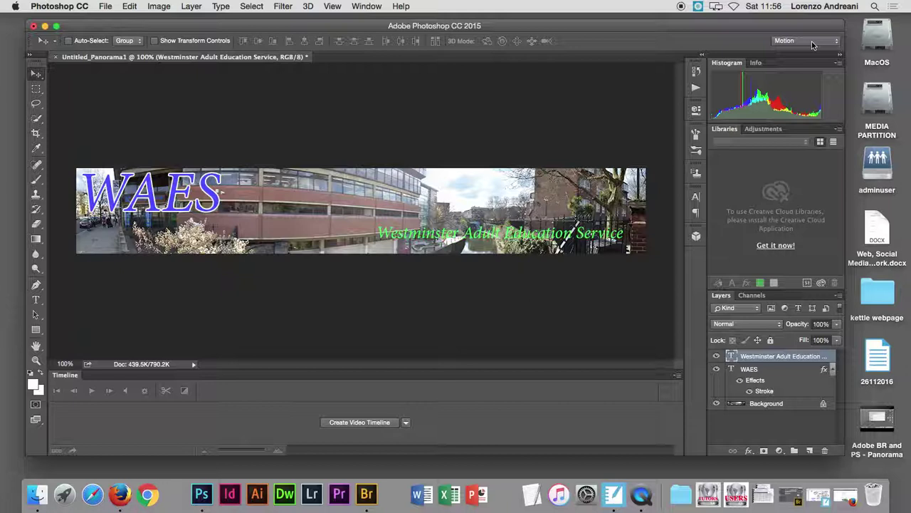
{"action": "left_click", "coordinate": [347, 423]}
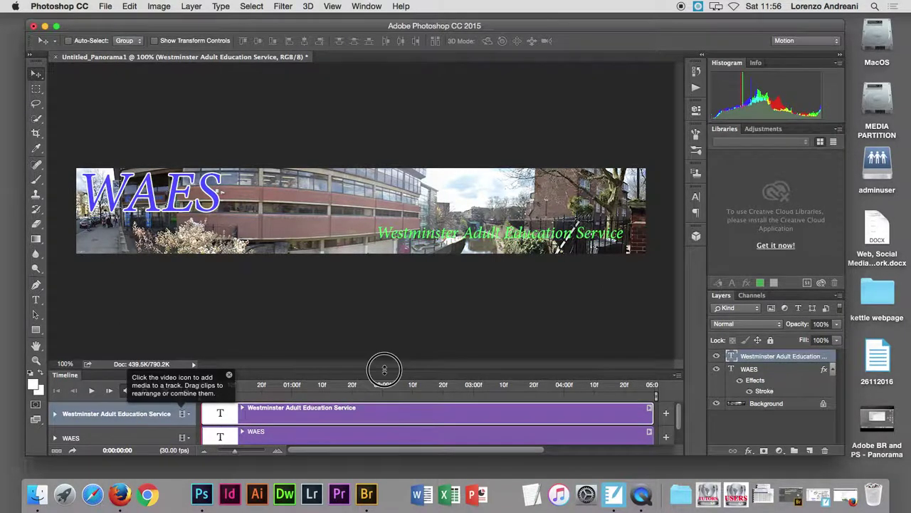
{"action": "left_click_drag", "start_coordinate": [386, 369], "coordinate": [386, 356]}
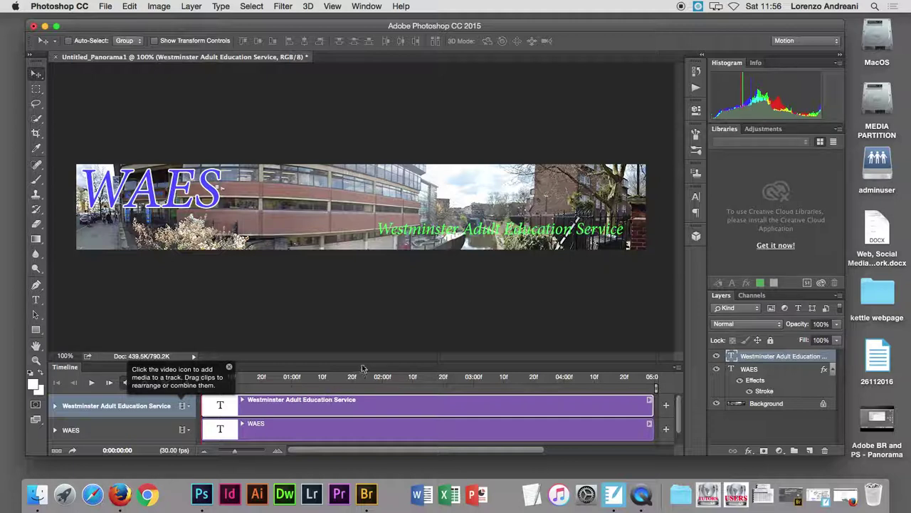
{"action": "left_click_drag", "start_coordinate": [362, 363], "coordinate": [373, 277]}
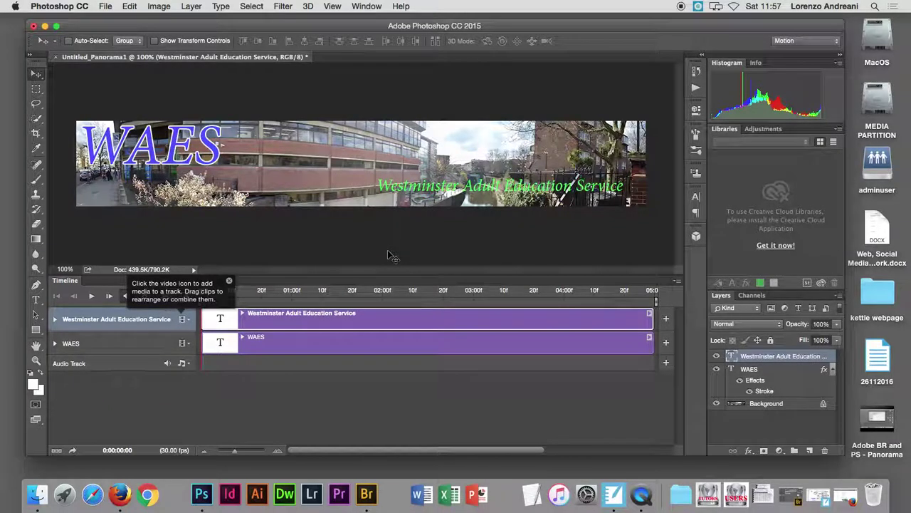
{"action": "left_click", "coordinate": [54, 319]}
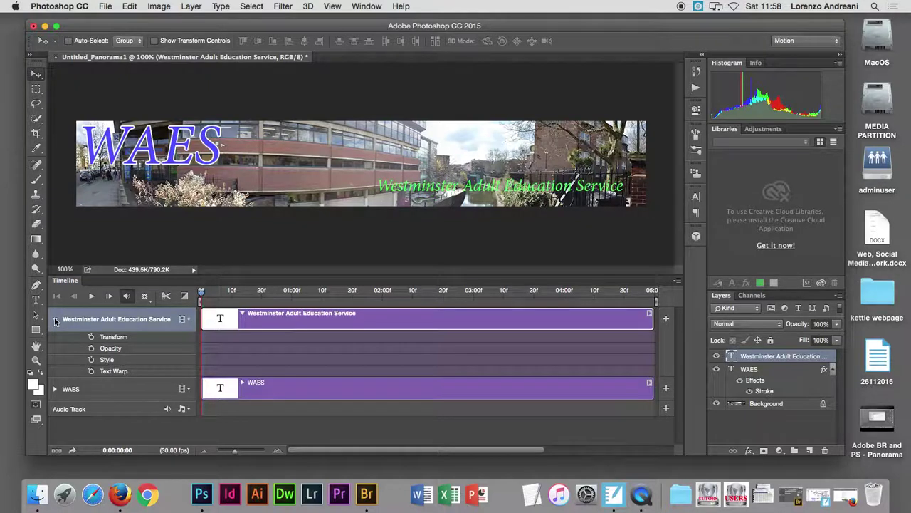
- Collapse the Westminster track and expand the WAES track's Transform, Opacity, Style and Text Warp properties
{"action": "left_click", "coordinate": [55, 319]}
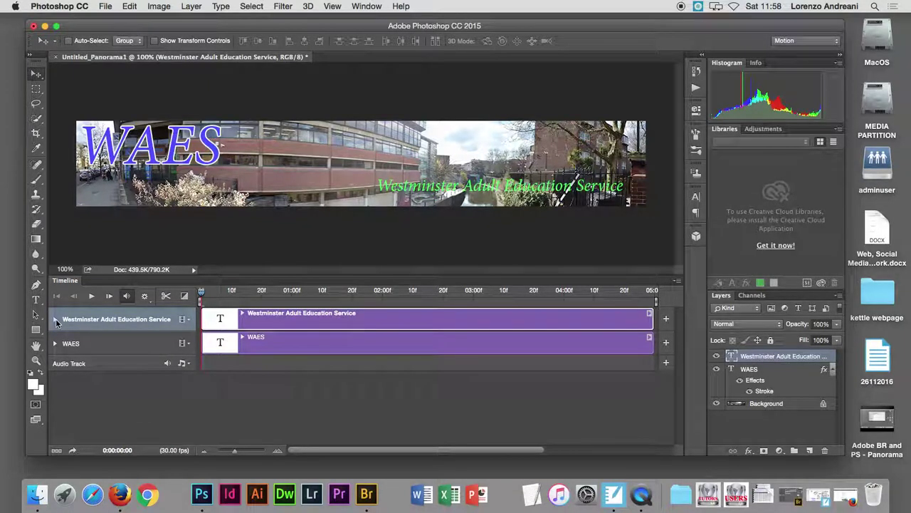
{"action": "left_click", "coordinate": [55, 343]}
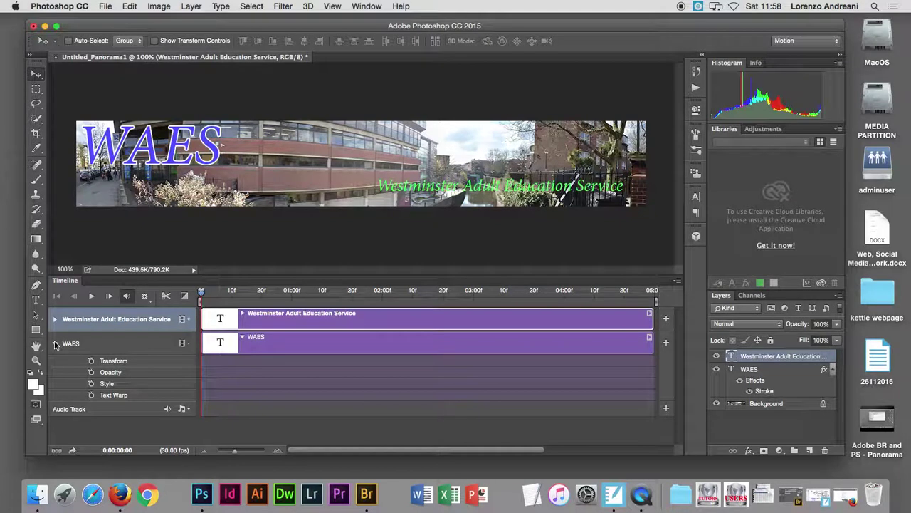
{"action": "left_click", "coordinate": [54, 344]}
{"action": "left_click", "coordinate": [55, 319]}
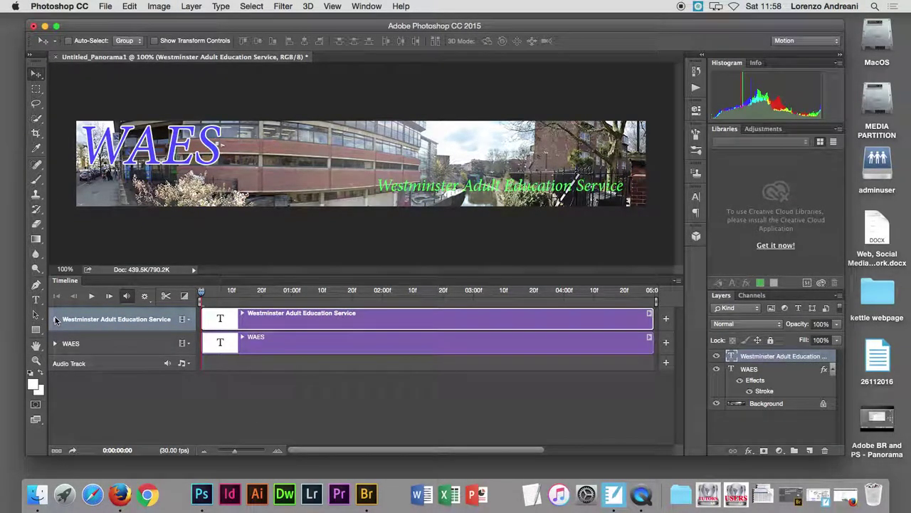
{"action": "left_click", "coordinate": [54, 343]}
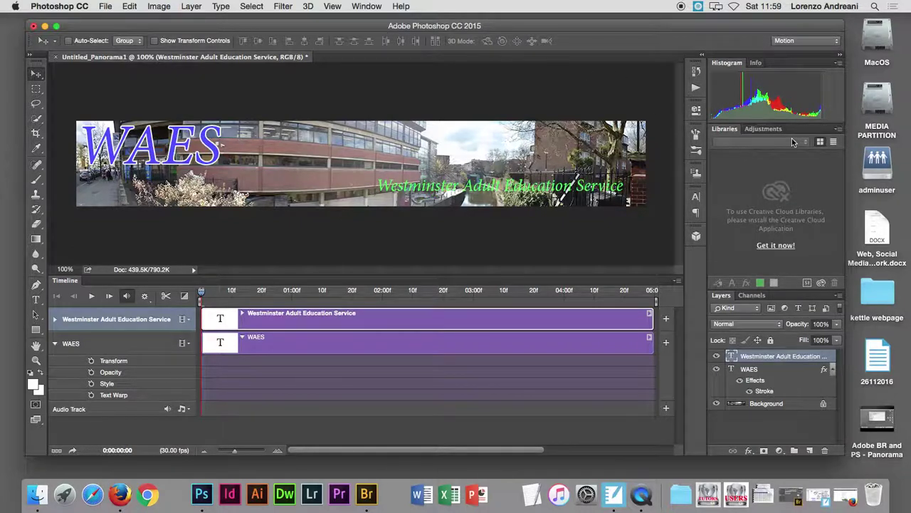
- Show the Navigator panel and zoom the canvas out to about 78%
{"action": "left_click", "coordinate": [357, 7]}
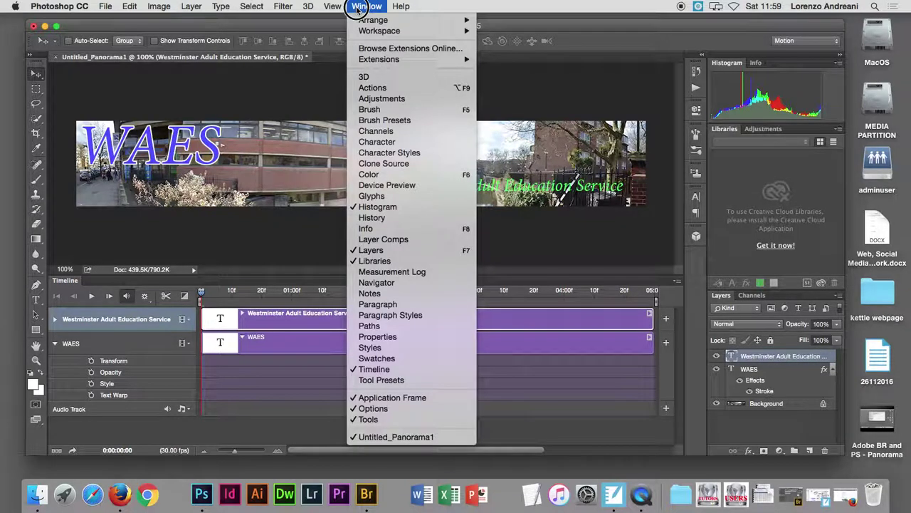
{"action": "left_click", "coordinate": [364, 285]}
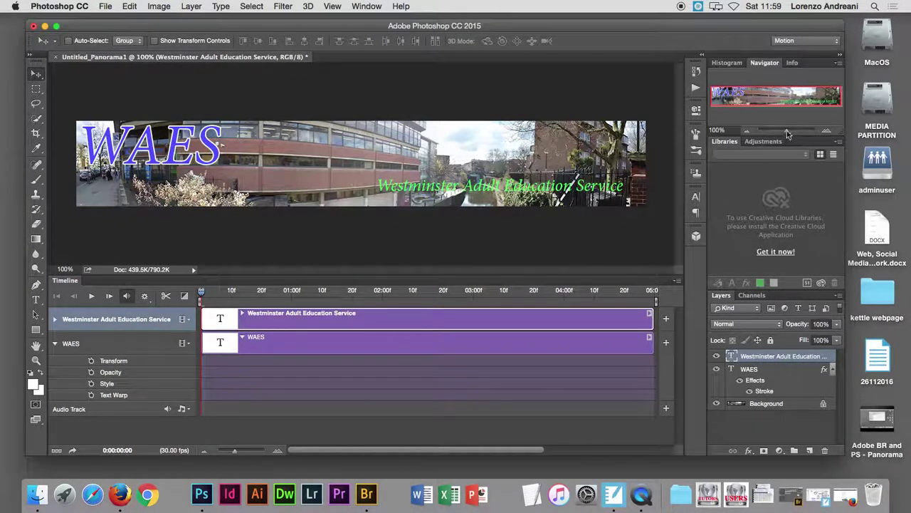
{"action": "left_click_drag", "start_coordinate": [786, 130], "coordinate": [786, 133]}
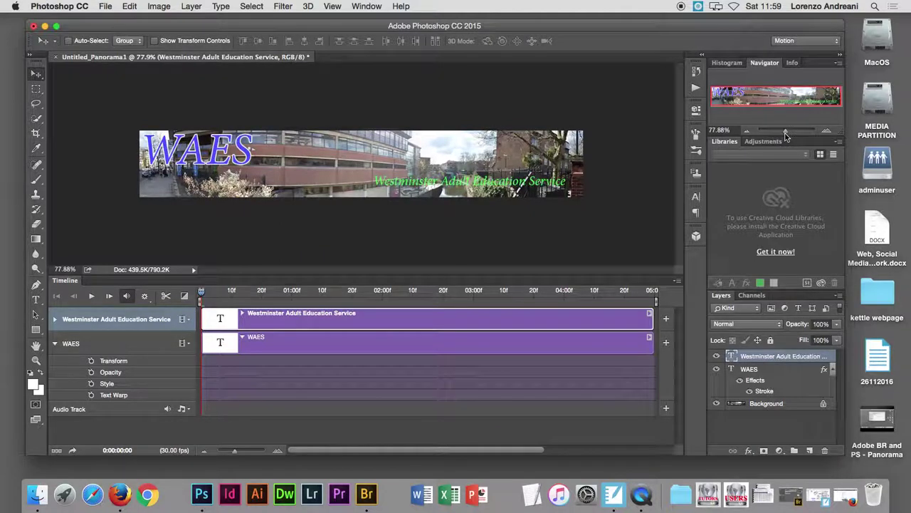
{"action": "left_click_drag", "start_coordinate": [786, 134], "coordinate": [787, 134]}
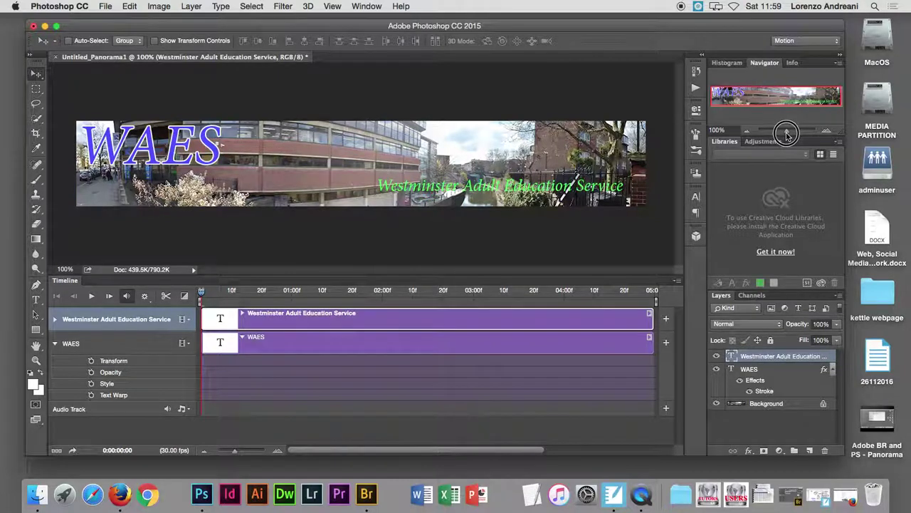
{"action": "left_click_drag", "start_coordinate": [787, 134], "coordinate": [786, 135]}
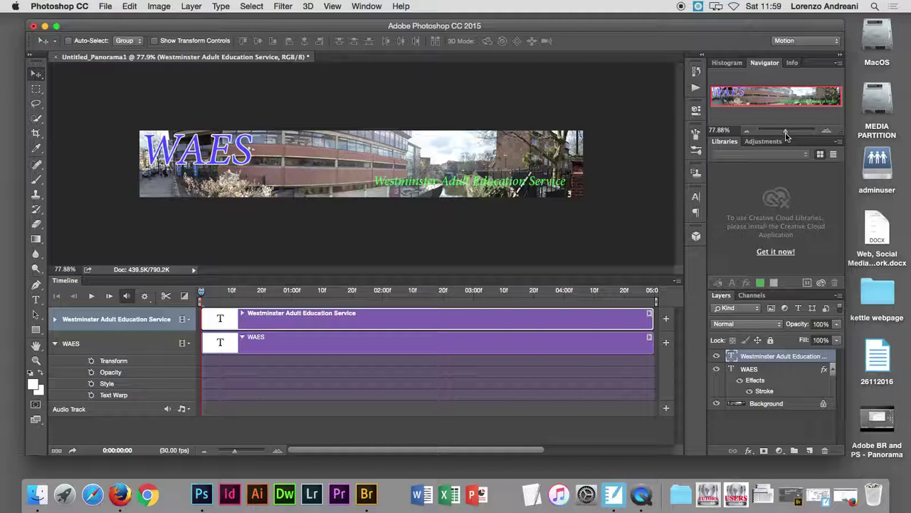
- Select the WAES layer, add a Transform keyframe at 0:00, then bring up SMART Notebook
{"action": "left_click", "coordinate": [71, 346]}
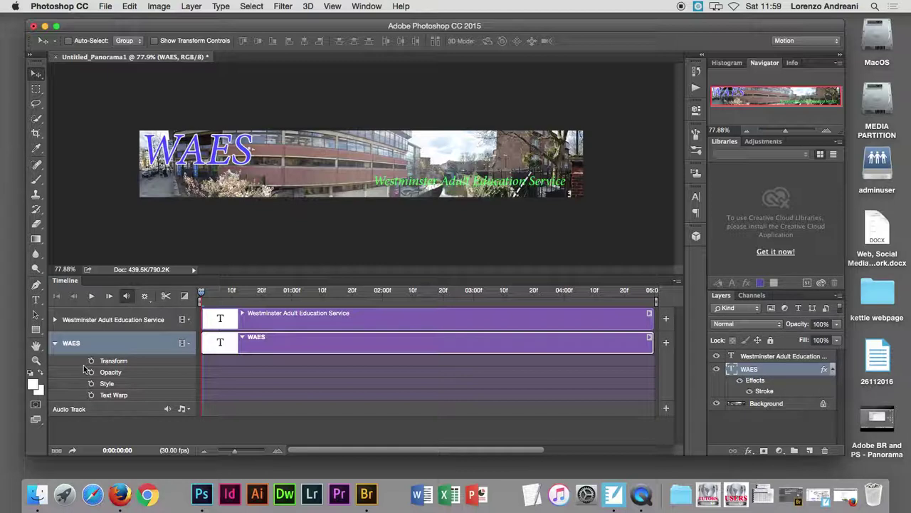
{"action": "left_click", "coordinate": [91, 361]}
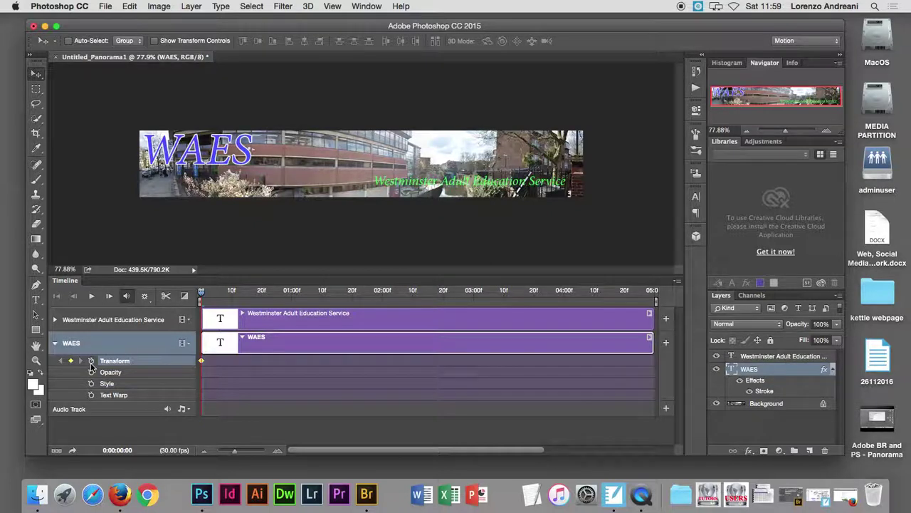
{"action": "left_click", "coordinate": [820, 497]}
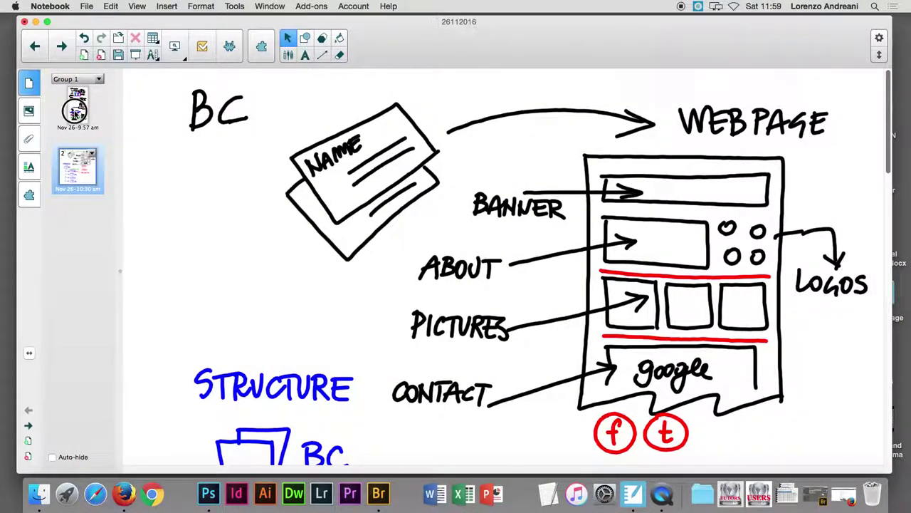
- Review page 1 of the banner plan down to the timeline and GIF notes, then return to Photoshop
{"action": "left_click", "coordinate": [75, 110]}
{"action": "scroll", "coordinate": [887, 177], "scroll_direction": "down", "scroll_amount": 2}
{"action": "left_click_drag", "start_coordinate": [887, 177], "coordinate": [875, 459]}
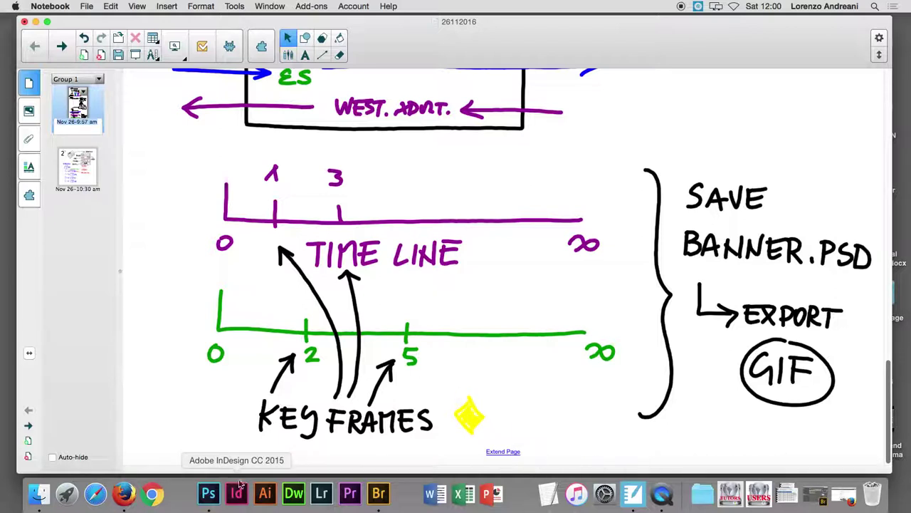
{"action": "left_click", "coordinate": [209, 495]}
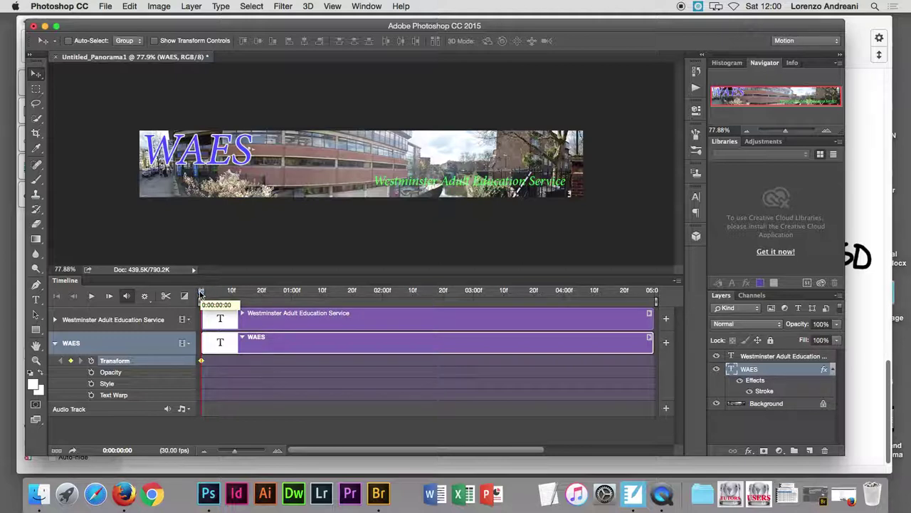
- At the animation start, move the WAES title fully off the banner's left edge
{"action": "mouse_move", "coordinate": [201, 295]}
{"action": "left_mouse_down"}
{"action": "mouse_move", "coordinate": [401, 298]}
{"action": "mouse_move", "coordinate": [314, 297]}
{"action": "mouse_move", "coordinate": [390, 306]}
{"action": "left_mouse_up"}
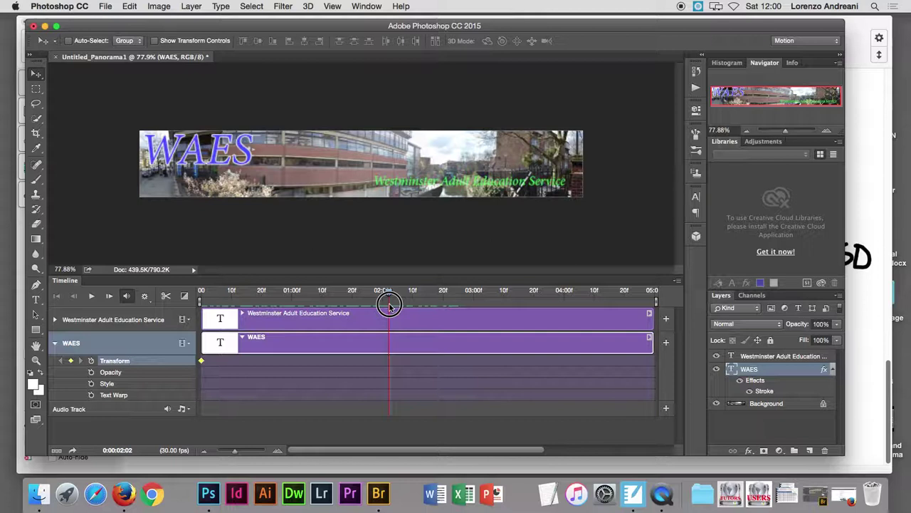
{"action": "left_click_drag", "start_coordinate": [389, 306], "coordinate": [201, 298]}
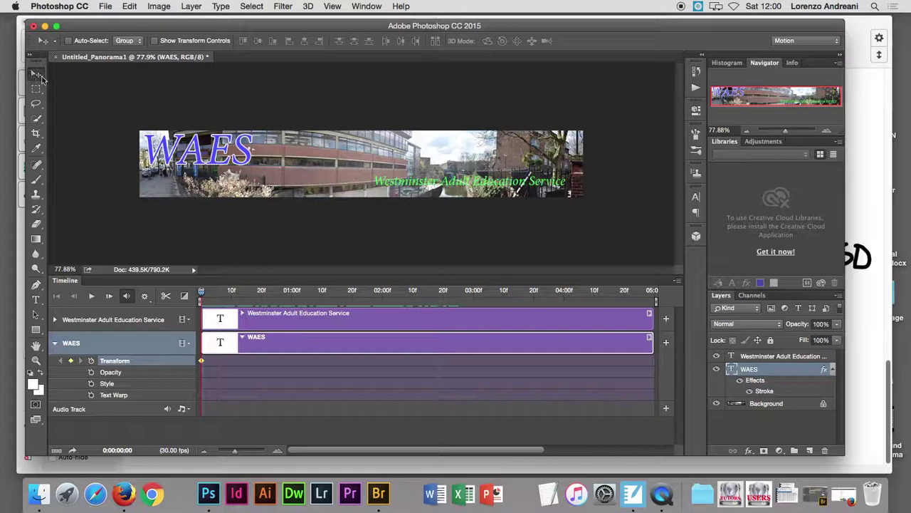
{"action": "left_click_drag", "start_coordinate": [213, 152], "coordinate": [111, 151]}
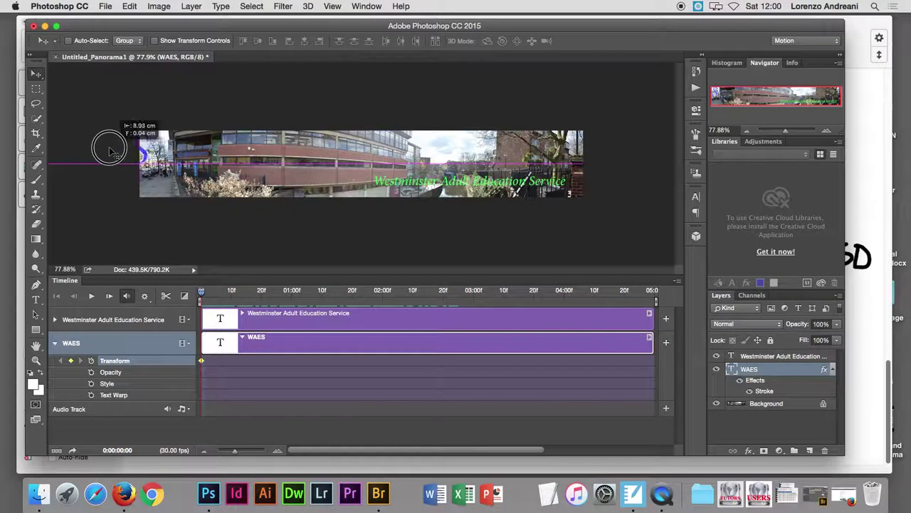
{"action": "left_click_drag", "start_coordinate": [110, 151], "coordinate": [93, 151]}
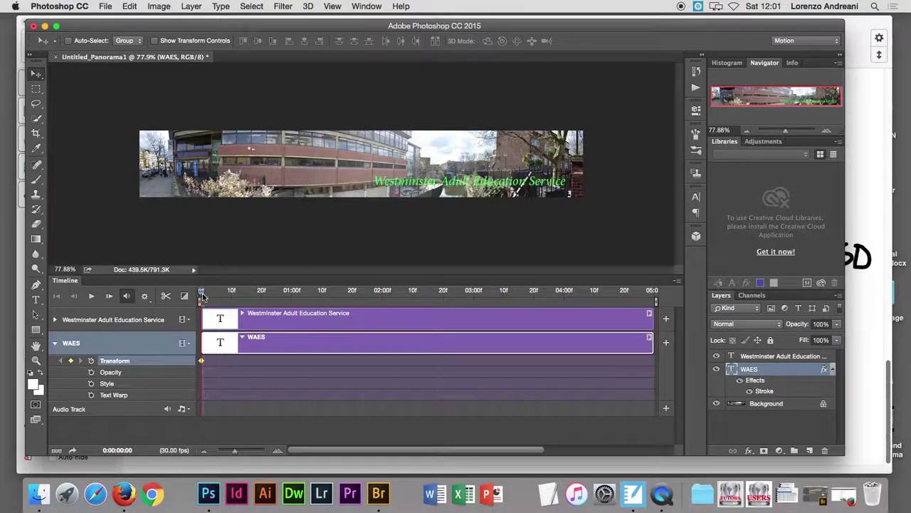
- Keyframe WAES at frame 19 with the title on the banner's left side, and preview the slide-in
{"action": "left_click_drag", "start_coordinate": [202, 295], "coordinate": [260, 296]}
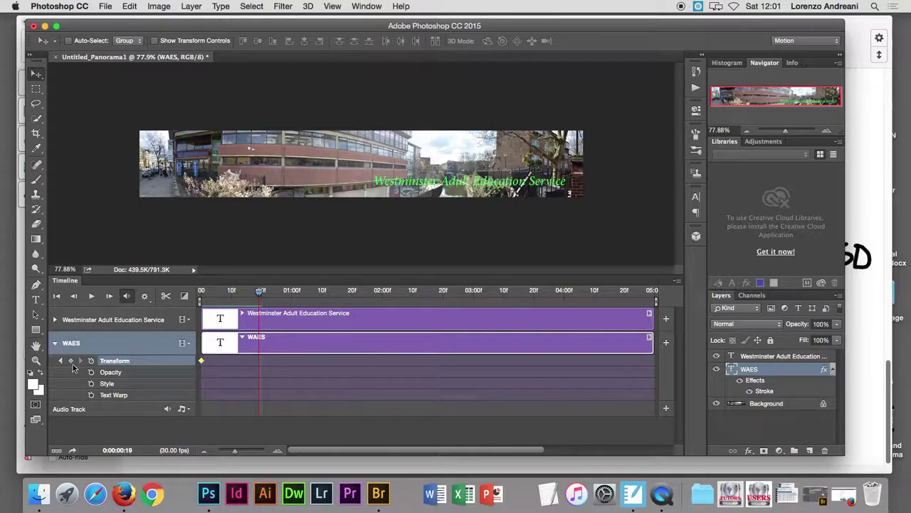
{"action": "left_click", "coordinate": [71, 361]}
{"action": "left_click_drag", "start_coordinate": [99, 154], "coordinate": [235, 155]}
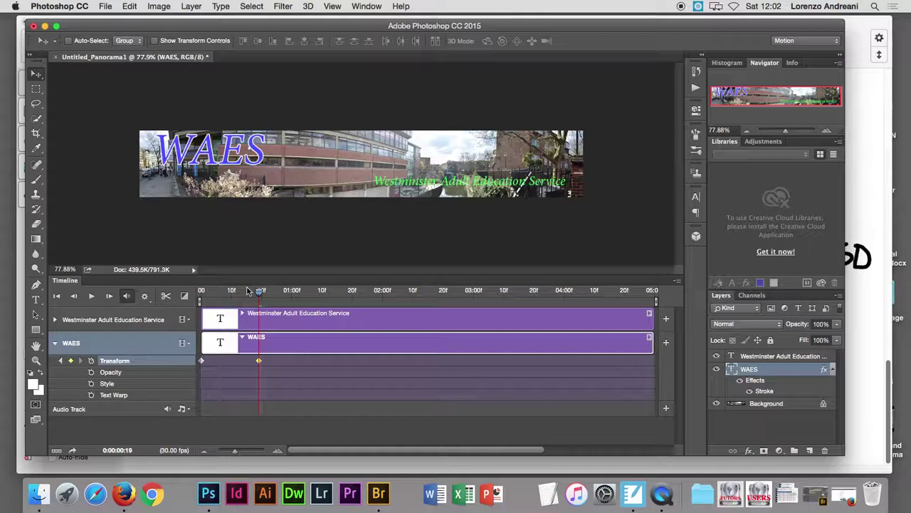
{"action": "left_click_drag", "start_coordinate": [260, 290], "coordinate": [201, 290]}
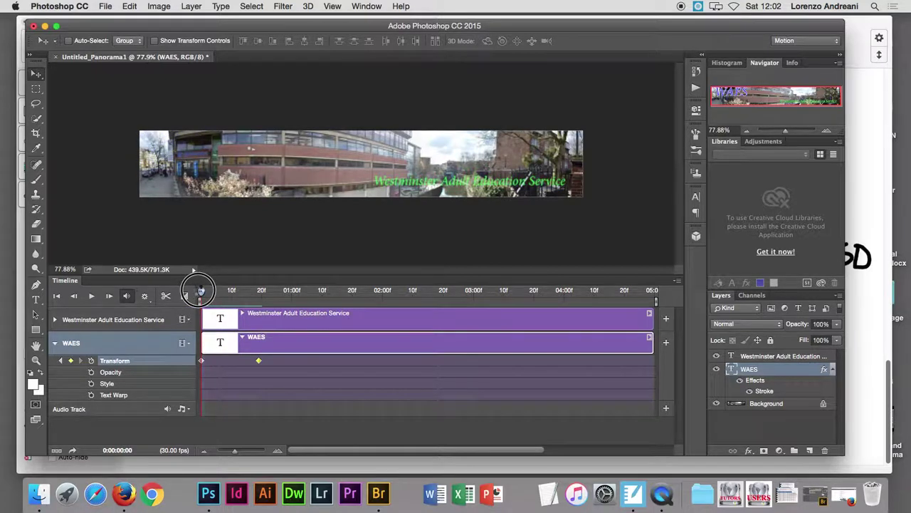
{"action": "left_click_drag", "start_coordinate": [201, 291], "coordinate": [258, 290]}
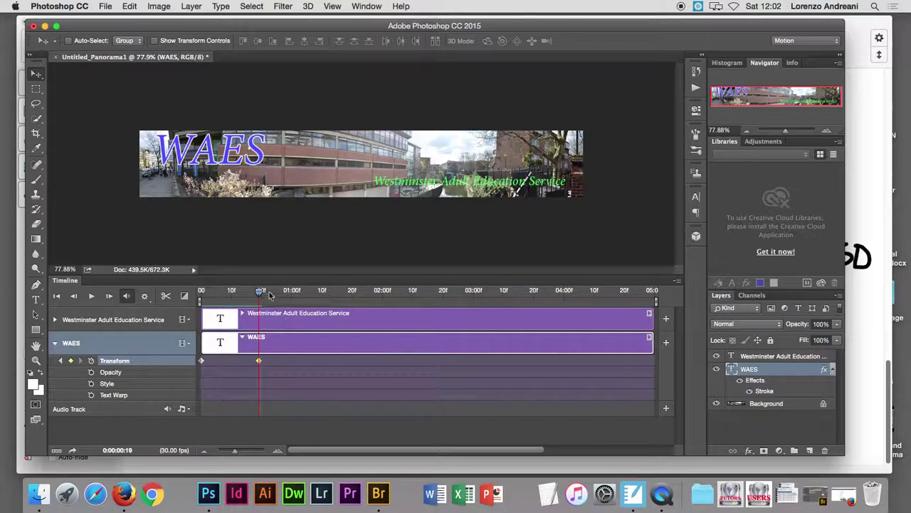
- Add a WAES hold keyframe at 2:20 and a 4:04 keyframe sliding it off the right edge
{"action": "left_click_drag", "start_coordinate": [261, 296], "coordinate": [442, 297]}
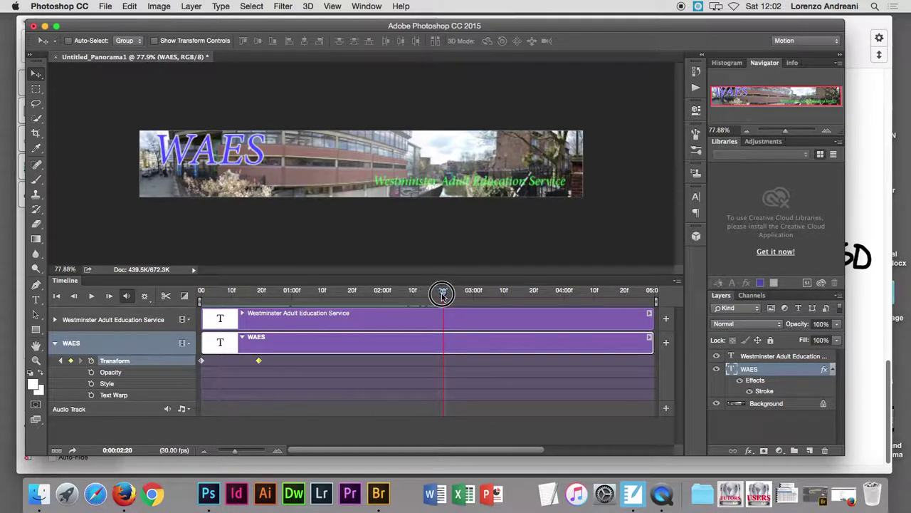
{"action": "left_click", "coordinate": [72, 361]}
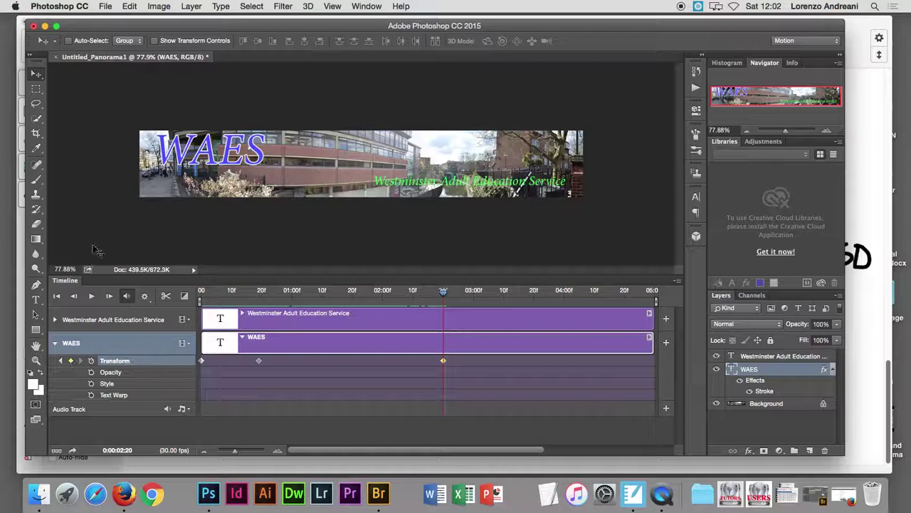
{"action": "left_click_drag", "start_coordinate": [443, 292], "coordinate": [575, 292]}
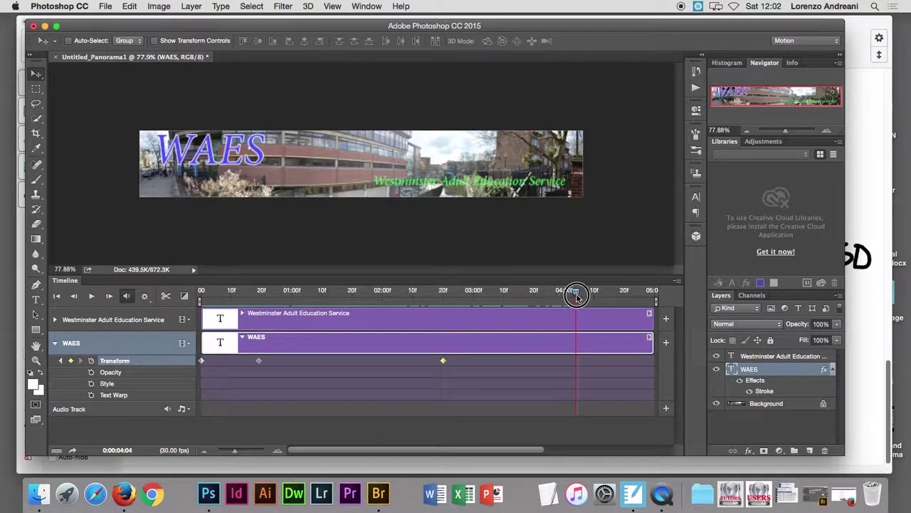
{"action": "left_click", "coordinate": [71, 361]}
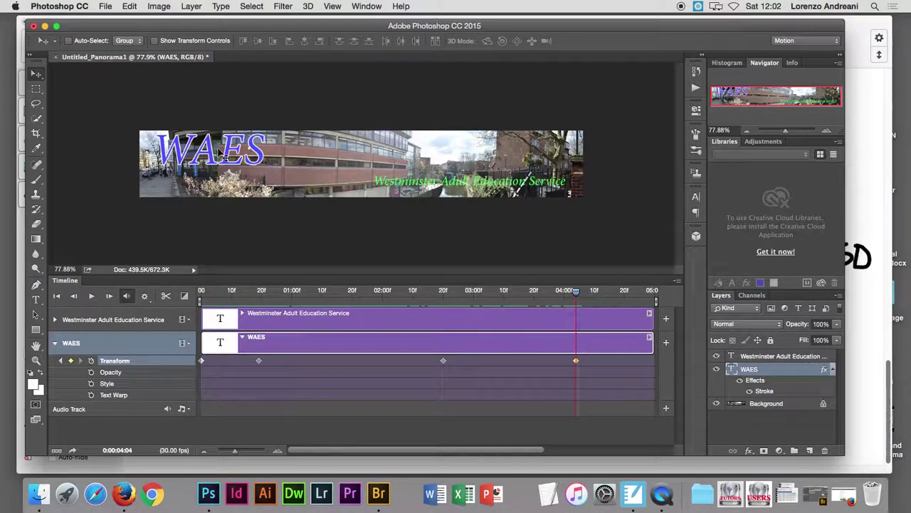
{"action": "left_click_drag", "start_coordinate": [220, 154], "coordinate": [650, 153]}
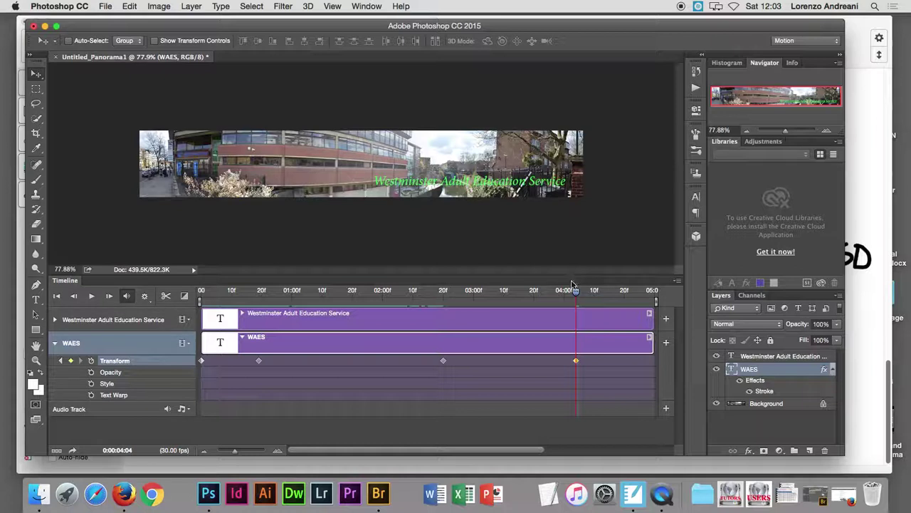
{"action": "left_click_drag", "start_coordinate": [575, 294], "coordinate": [199, 300]}
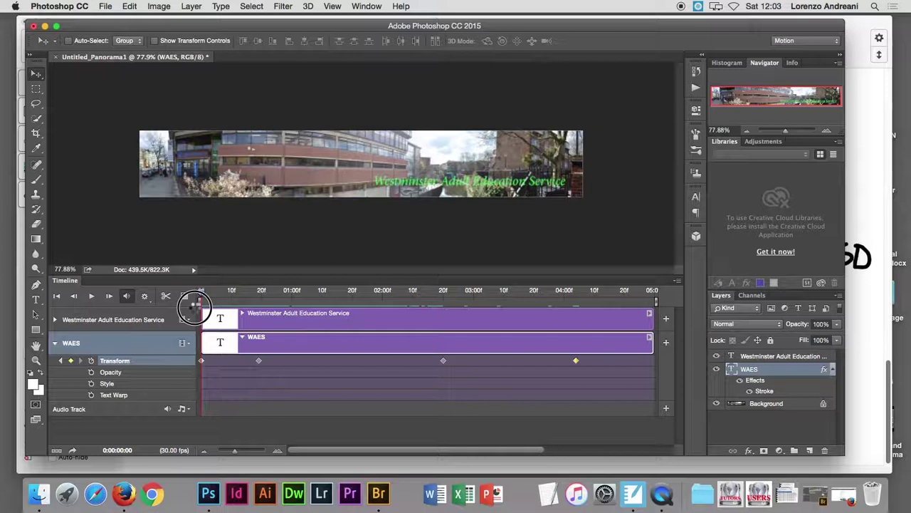
{"action": "mouse_move", "coordinate": [195, 305]}
{"action": "left_mouse_down"}
{"action": "mouse_move", "coordinate": [326, 302]}
{"action": "mouse_move", "coordinate": [442, 316]}
{"action": "left_mouse_up"}
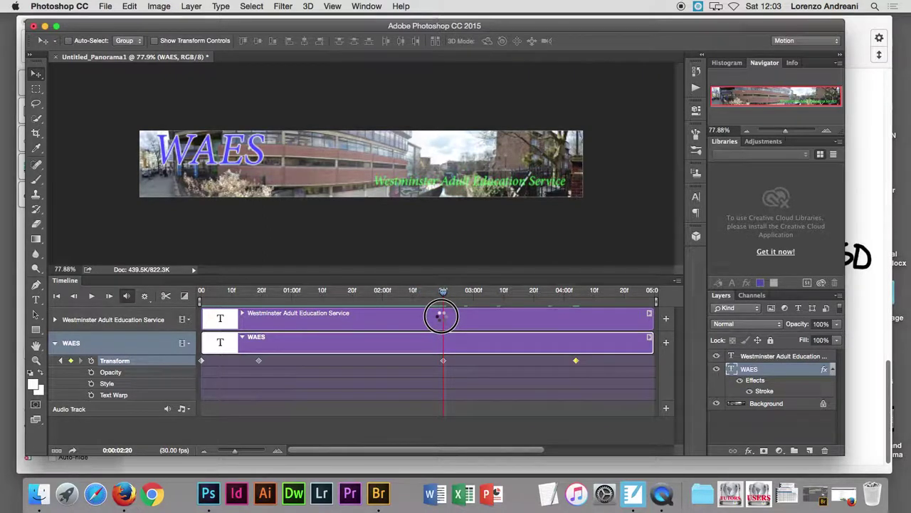
{"action": "left_click_drag", "start_coordinate": [442, 315], "coordinate": [579, 315]}
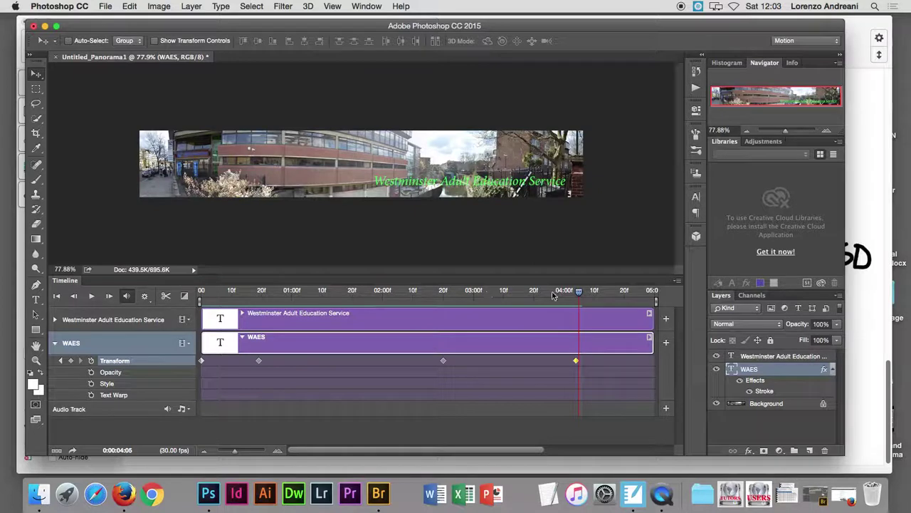
{"action": "left_click_drag", "start_coordinate": [578, 292], "coordinate": [194, 297]}
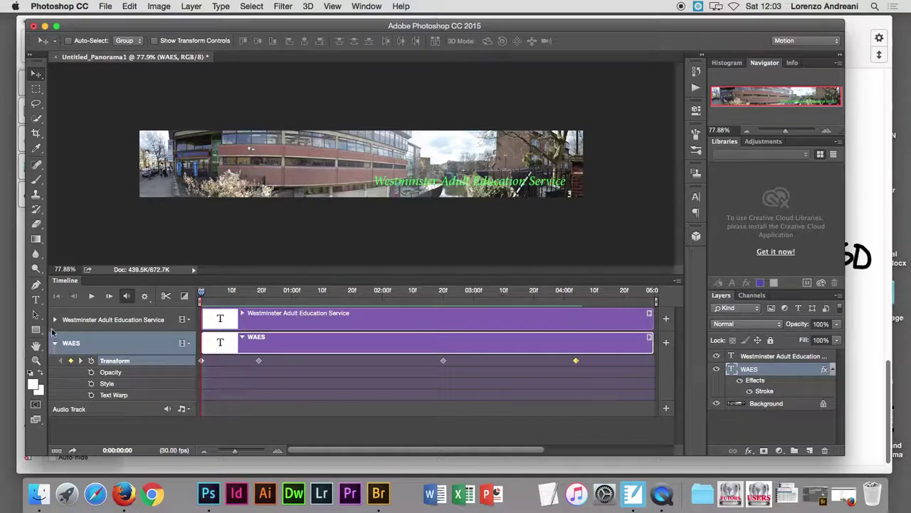
{"action": "left_click", "coordinate": [54, 344]}
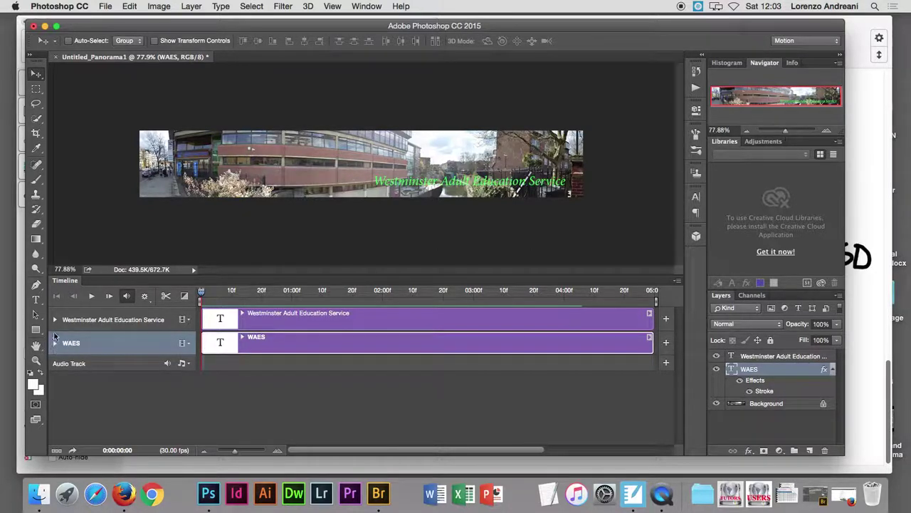
- Expand the Westminster track, select its layer, and drag the green text off the right edge
{"action": "left_click", "coordinate": [54, 321]}
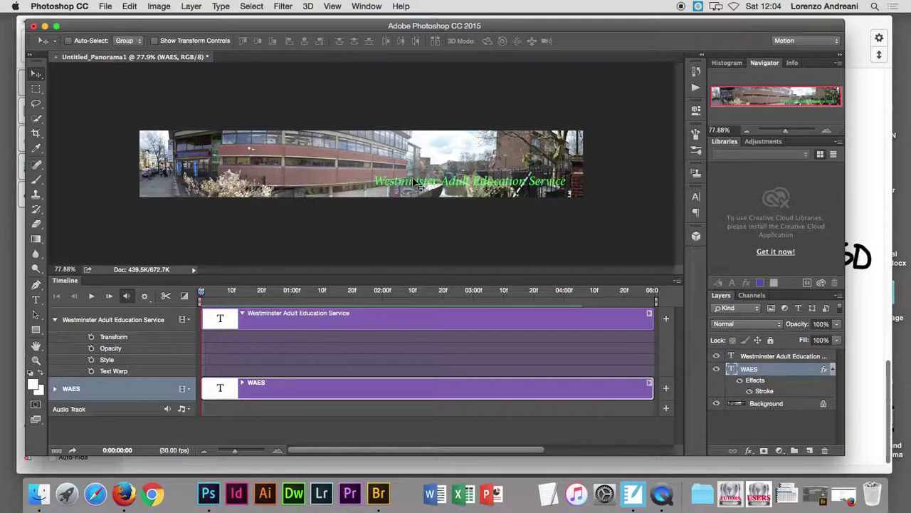
{"action": "left_click_drag", "start_coordinate": [417, 187], "coordinate": [447, 184]}
{"action": "left_click", "coordinate": [471, 183]}
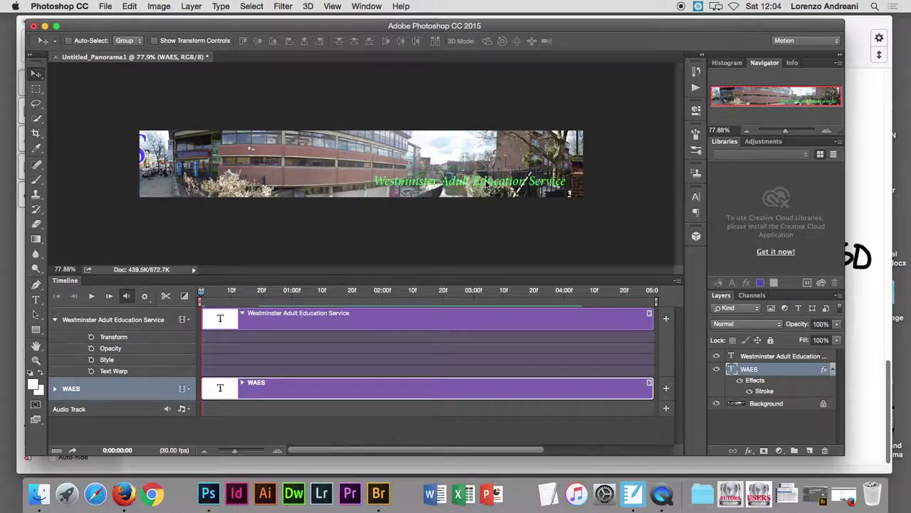
{"action": "left_click", "coordinate": [753, 357]}
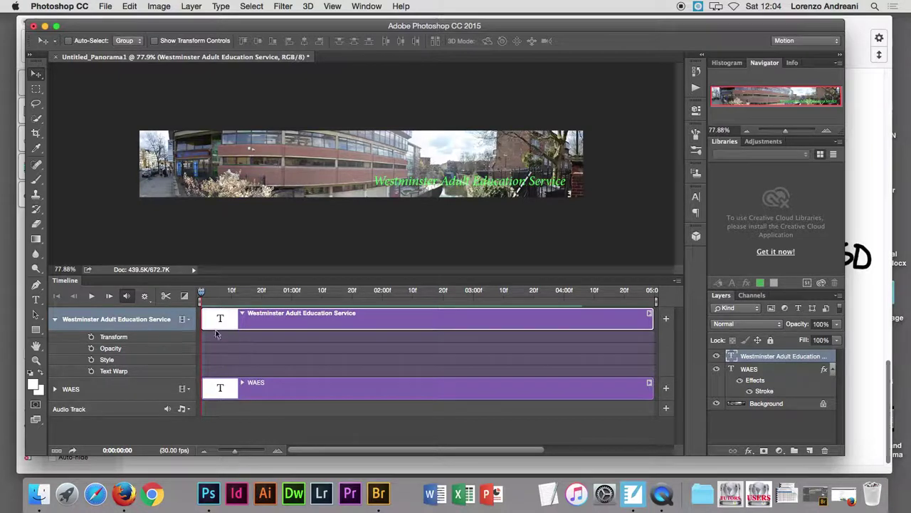
{"action": "left_click", "coordinate": [493, 182]}
{"action": "left_click_drag", "start_coordinate": [493, 183], "coordinate": [655, 187]}
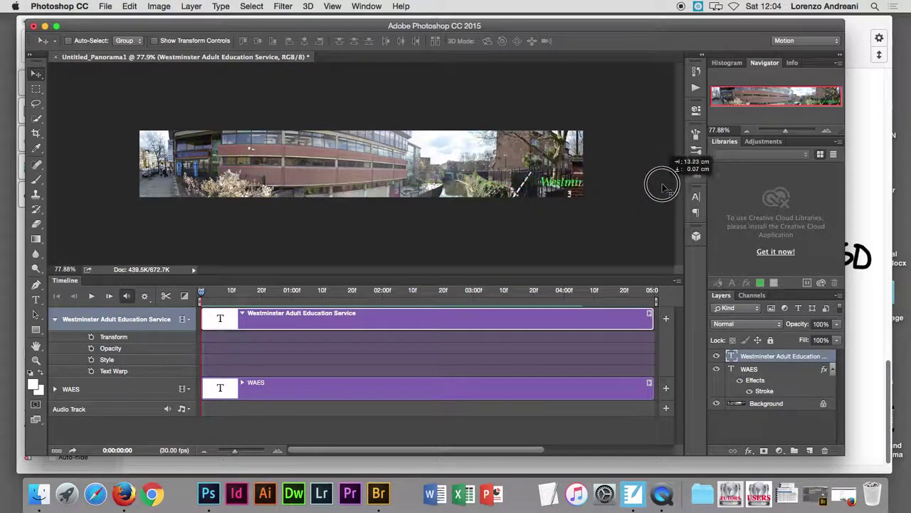
{"action": "left_click_drag", "start_coordinate": [655, 187], "coordinate": [646, 179]}
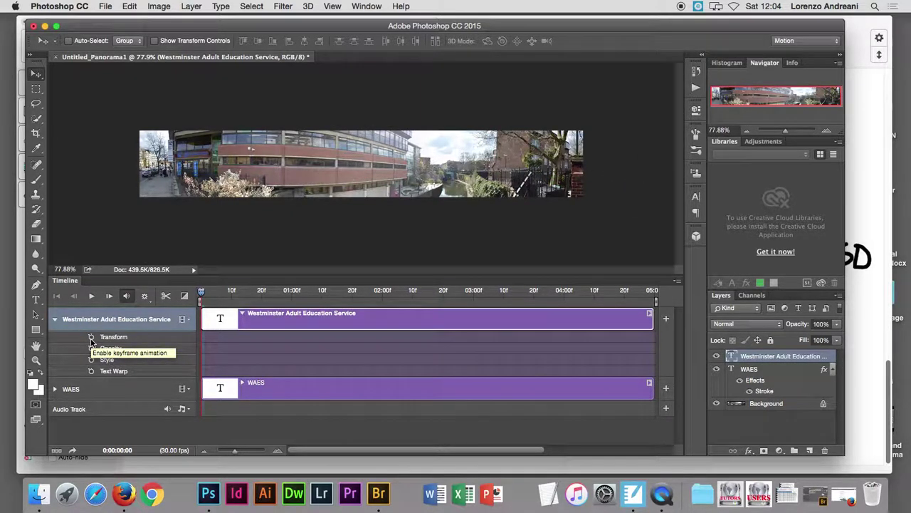
- Enable Westminster Transform keyframes and bring the green text onto the banner at 1:18
{"action": "left_click", "coordinate": [91, 337]}
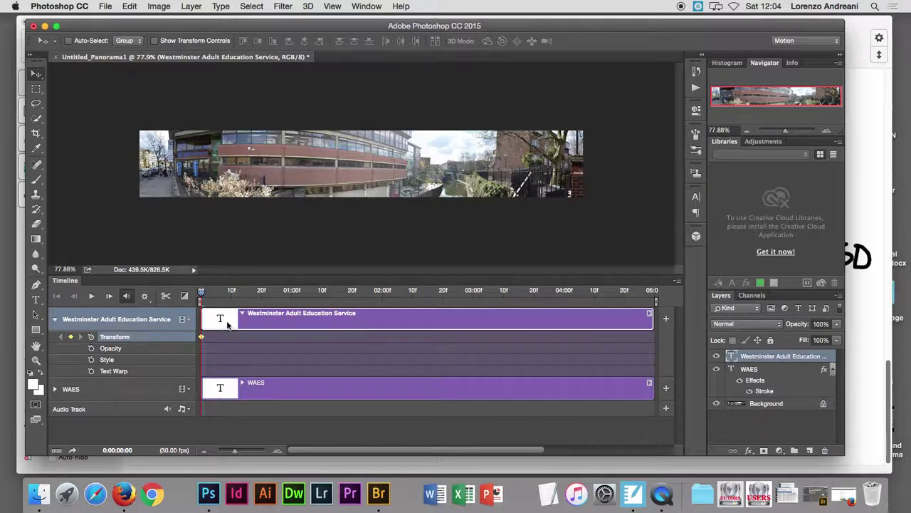
{"action": "left_click_drag", "start_coordinate": [202, 293], "coordinate": [348, 297]}
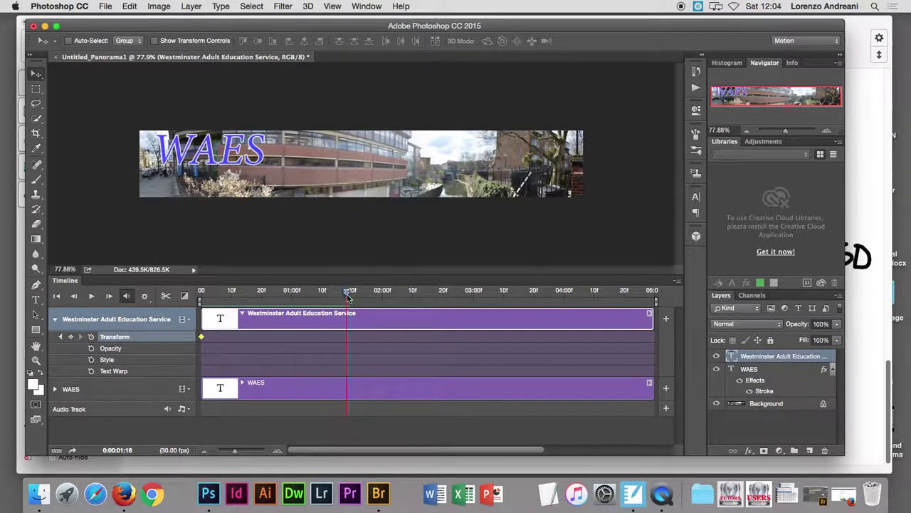
{"action": "left_click", "coordinate": [70, 337]}
{"action": "left_click_drag", "start_coordinate": [631, 194], "coordinate": [410, 191]}
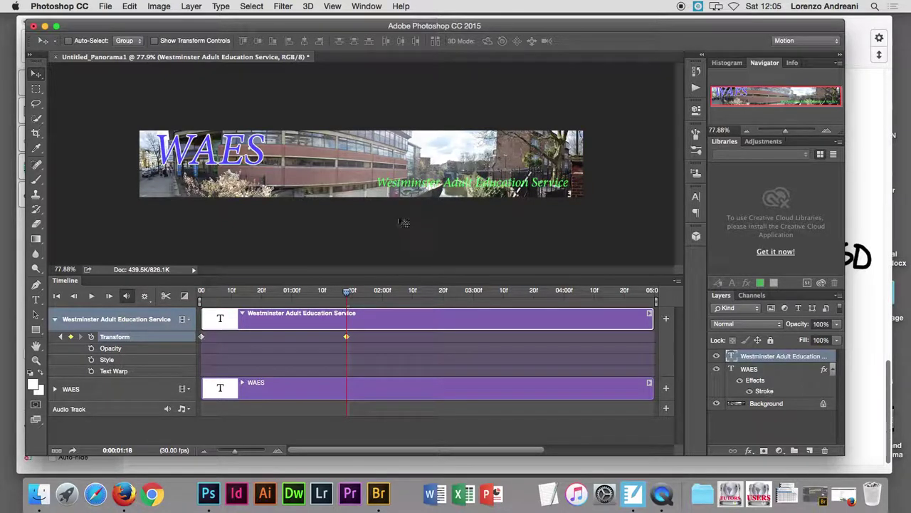
- Add a keyframe at 0:00:04:29 moving the green text off the left edge, then rewind
{"action": "left_click_drag", "start_coordinate": [348, 292], "coordinate": [509, 299]}
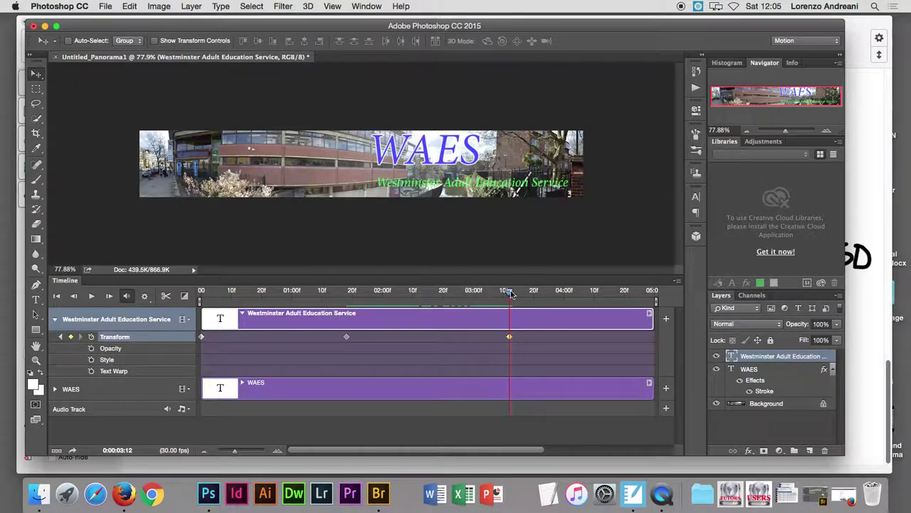
{"action": "left_click_drag", "start_coordinate": [510, 292], "coordinate": [578, 293]}
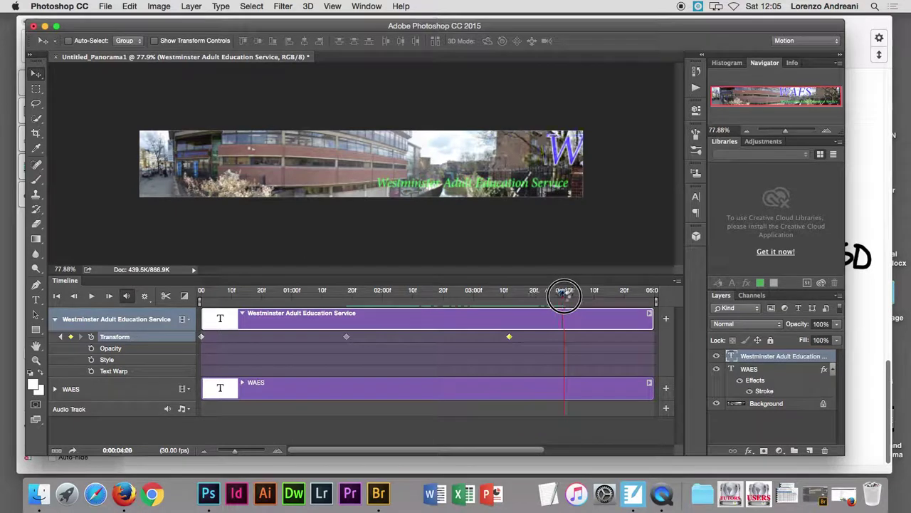
{"action": "left_click_drag", "start_coordinate": [577, 293], "coordinate": [652, 292]}
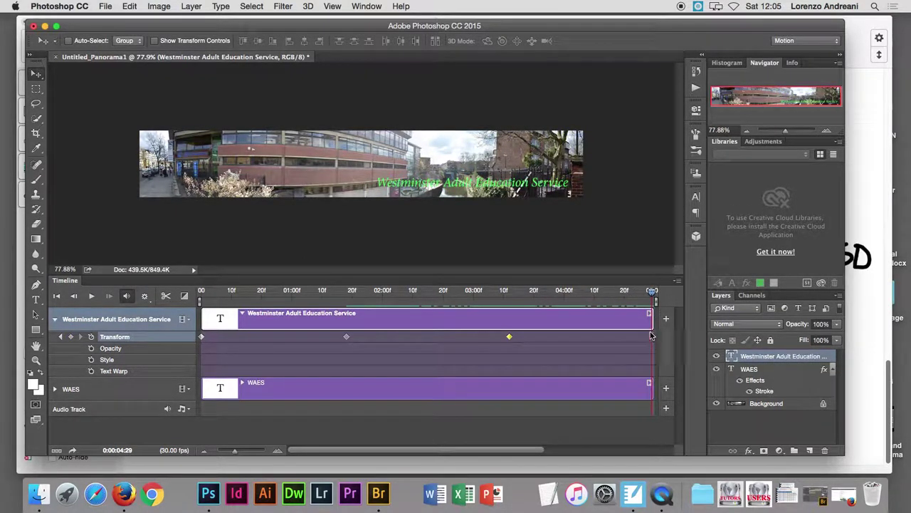
{"action": "left_click", "coordinate": [70, 336]}
{"action": "left_click_drag", "start_coordinate": [550, 191], "coordinate": [98, 162]}
{"action": "left_click_drag", "start_coordinate": [652, 292], "coordinate": [188, 293]}
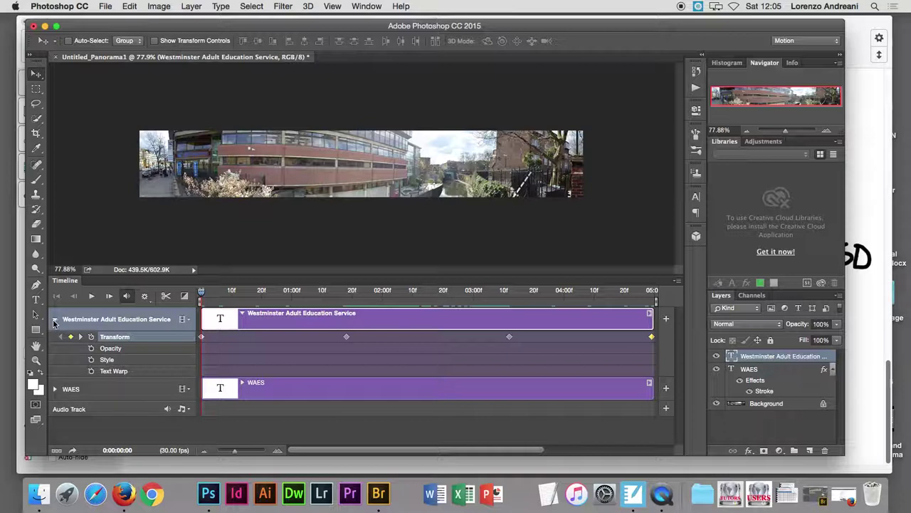
- Expand the WAES track's keyframes and make the timeline area taller
{"action": "left_click", "coordinate": [55, 388]}
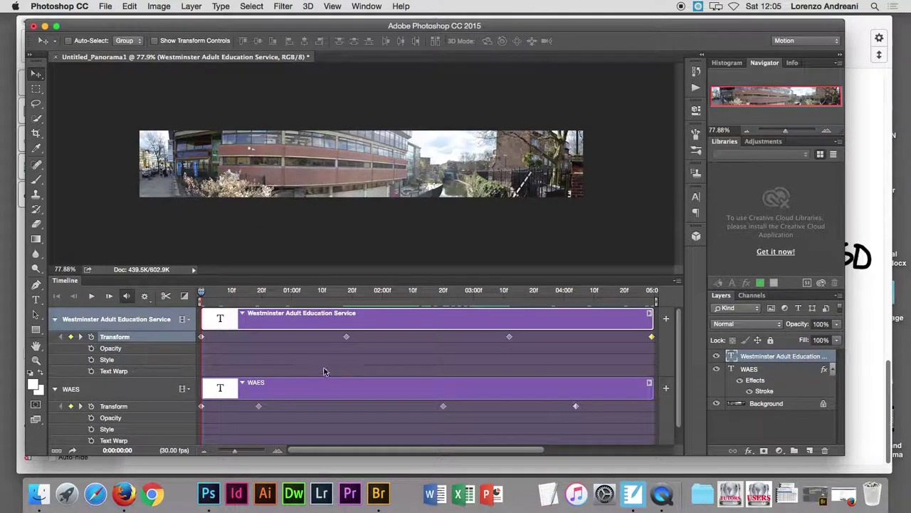
{"action": "left_click_drag", "start_coordinate": [353, 277], "coordinate": [354, 224]}
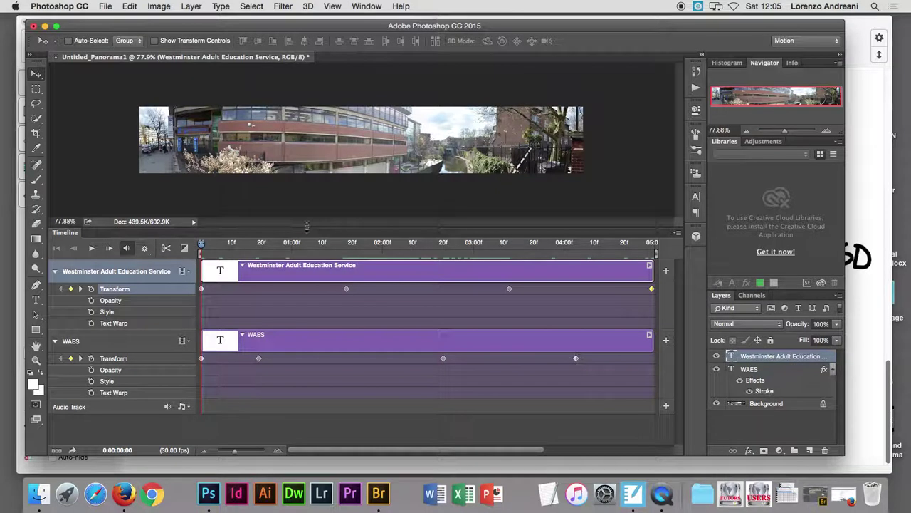
{"action": "left_click", "coordinate": [202, 245]}
- Scrub through frame 6, frame 20, 1:20, 2:21, 3:13 and 4:05 to preview both titles
{"action": "left_click_drag", "start_coordinate": [202, 246], "coordinate": [260, 247]}
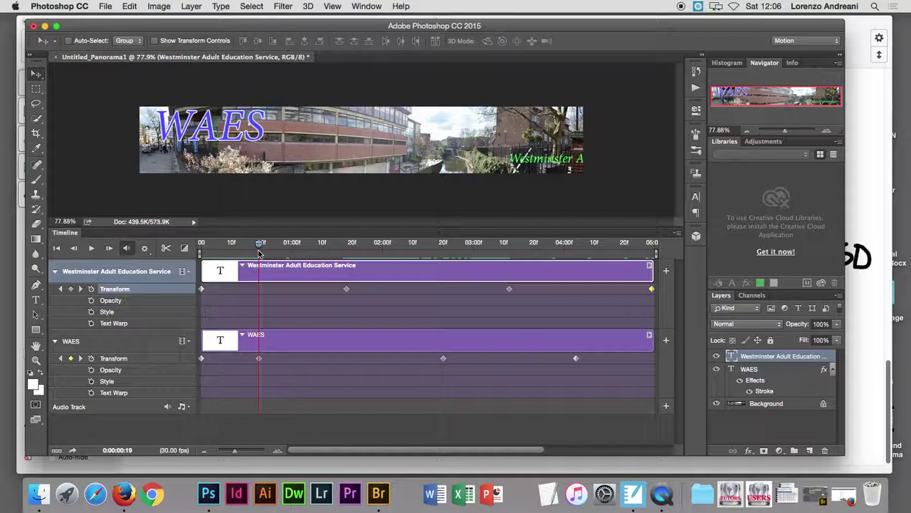
{"action": "left_click_drag", "start_coordinate": [260, 248], "coordinate": [347, 249]}
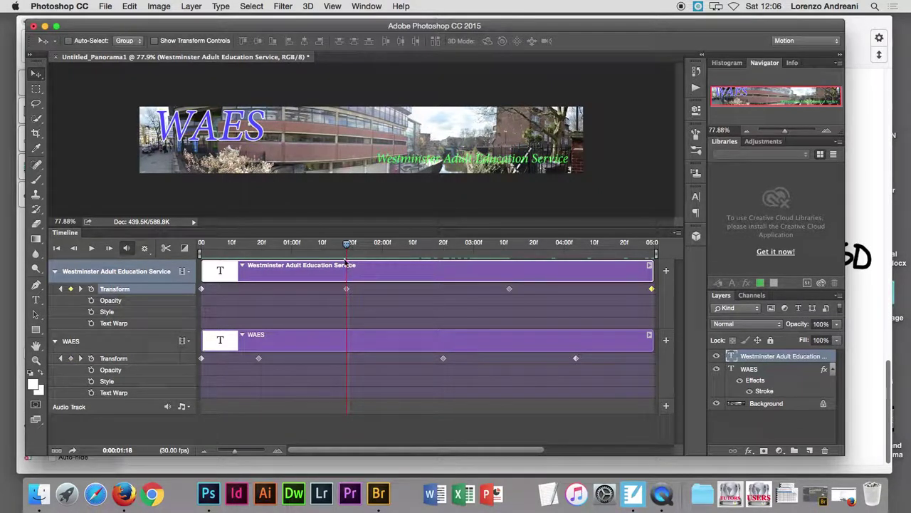
{"action": "left_click_drag", "start_coordinate": [348, 249], "coordinate": [444, 249]}
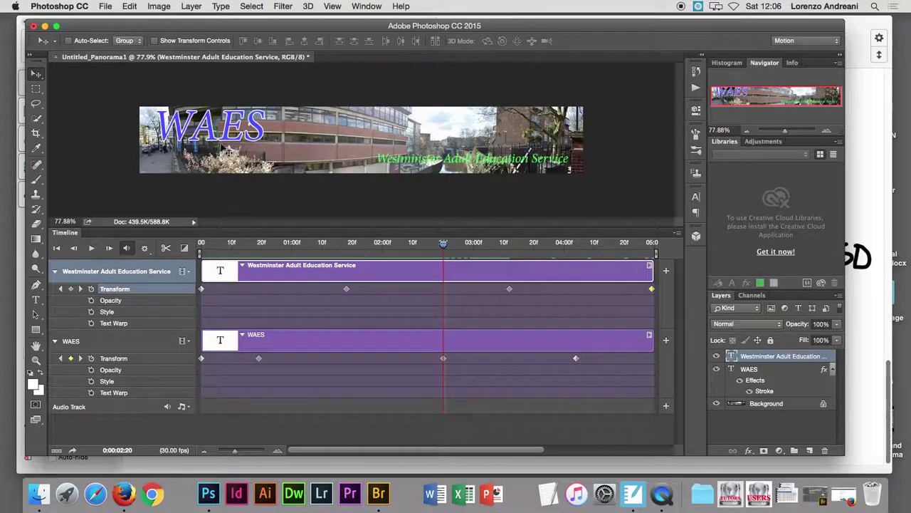
{"action": "left_click_drag", "start_coordinate": [442, 244], "coordinate": [509, 243]}
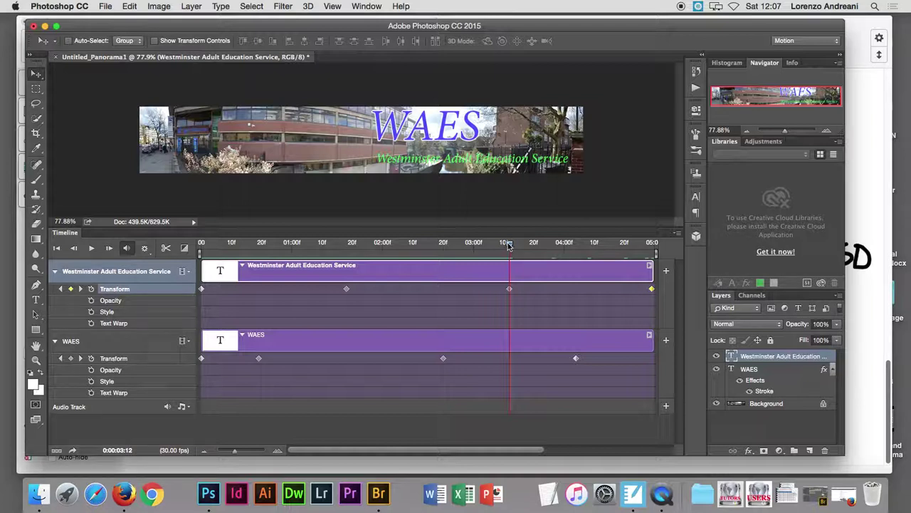
{"action": "left_click_drag", "start_coordinate": [511, 244], "coordinate": [576, 243]}
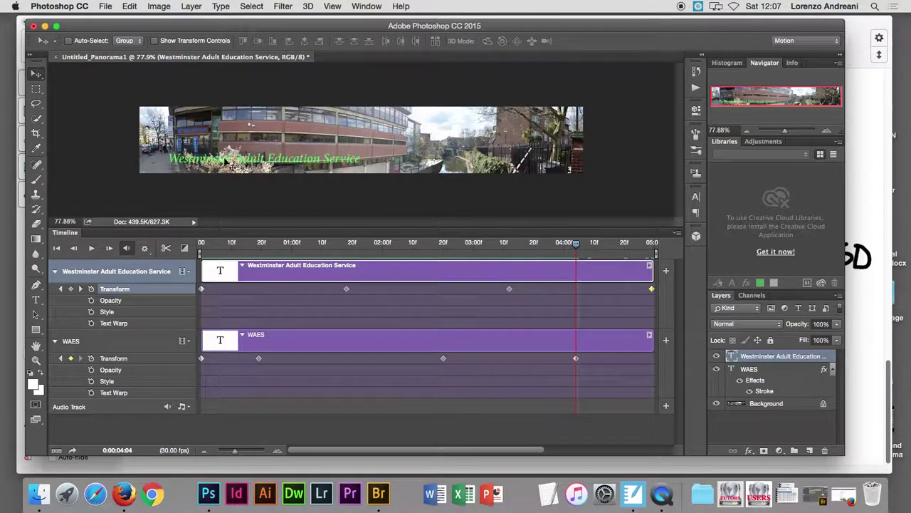
{"action": "left_click_drag", "start_coordinate": [576, 244], "coordinate": [652, 246]}
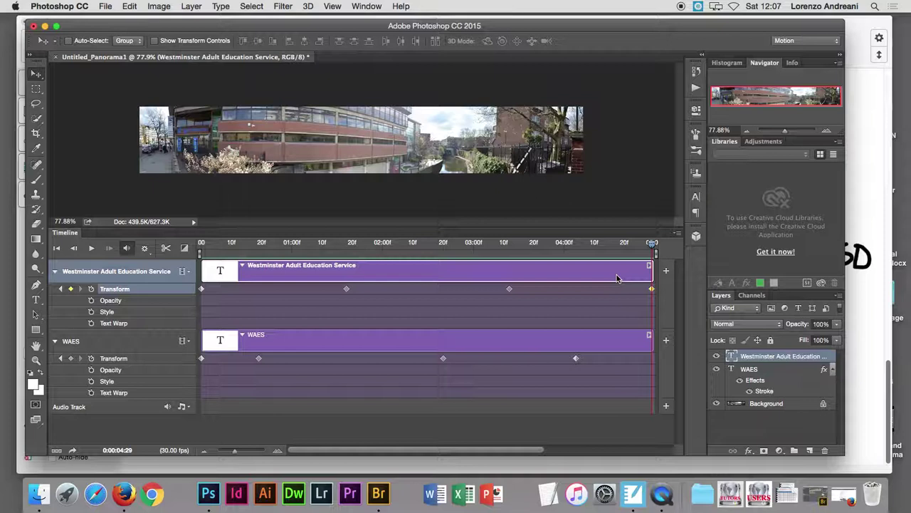
{"action": "left_click", "coordinate": [104, 6]}
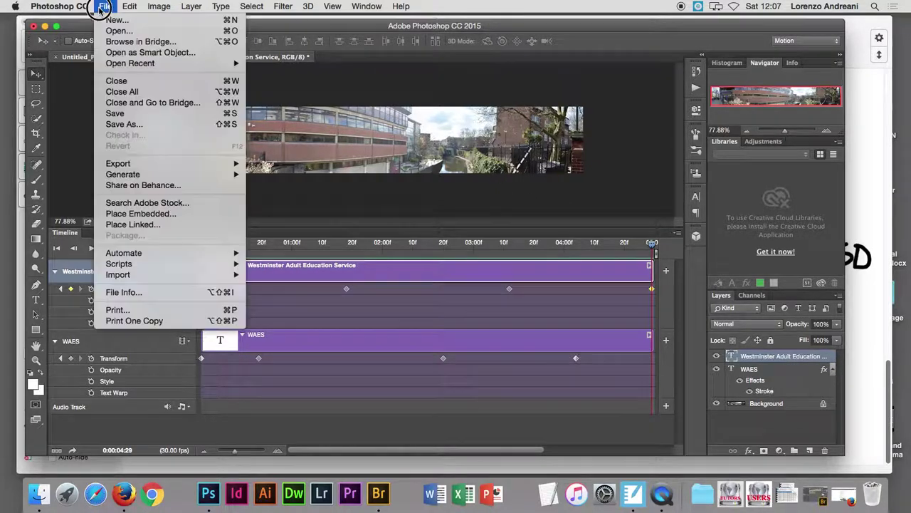
- Save the banner to the Desktop as Panorama.psd in Photoshop format
{"action": "left_click", "coordinate": [132, 114]}
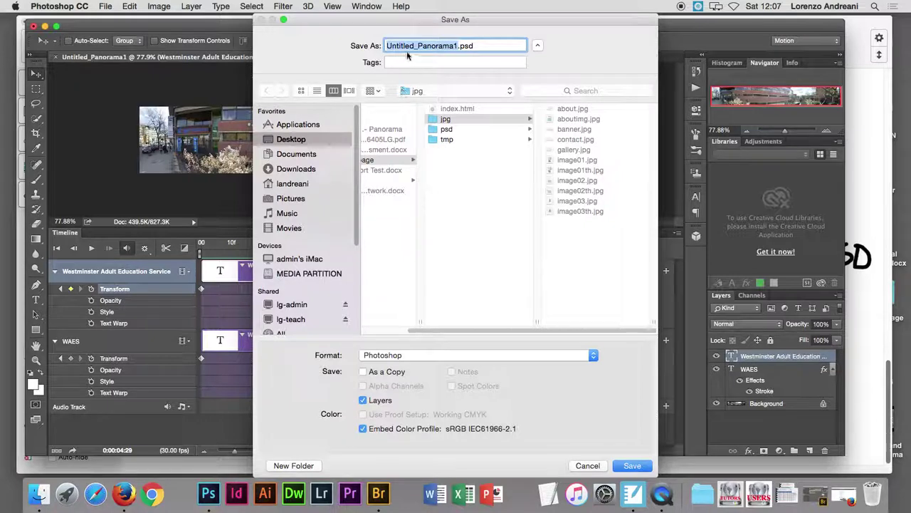
{"action": "left_click", "coordinate": [418, 46]}
{"action": "left_click_drag", "start_coordinate": [418, 46], "coordinate": [366, 45]}
{"action": "key", "text": "BackSpace"}
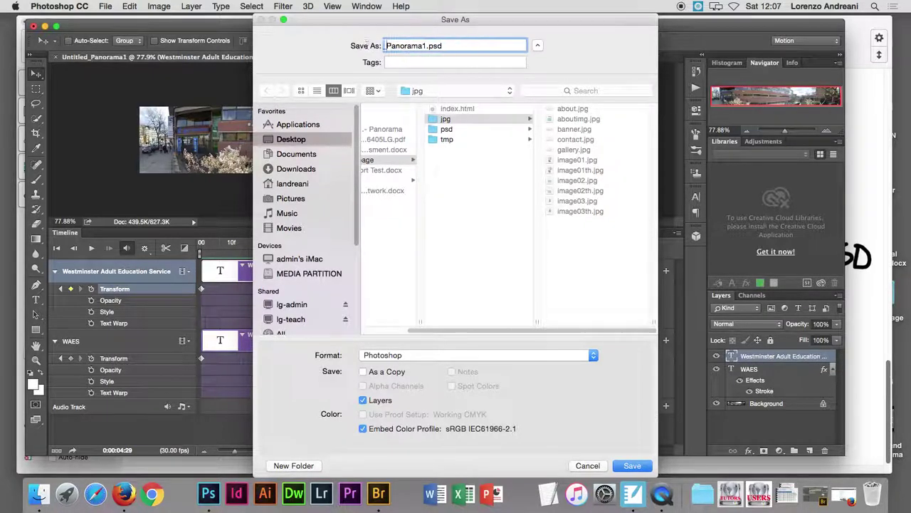
{"action": "left_click", "coordinate": [428, 45]}
{"action": "key", "text": "BackSpace"}
{"action": "scroll", "coordinate": [479, 186], "scroll_direction": "left", "scroll_amount": 3}
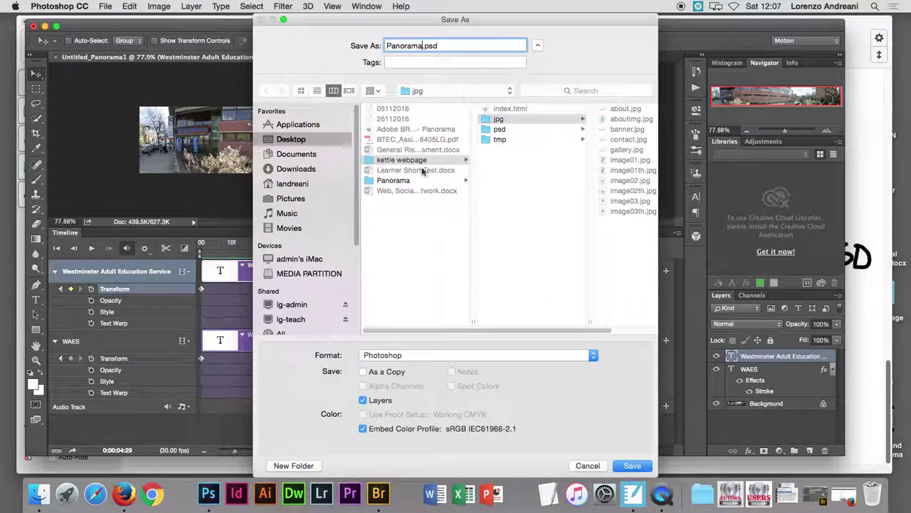
{"action": "left_click", "coordinate": [293, 141]}
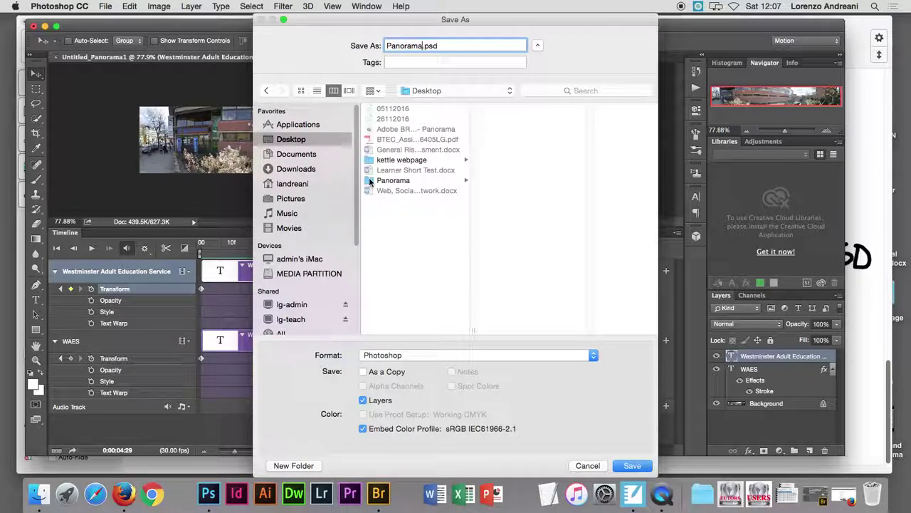
{"action": "left_click", "coordinate": [635, 465]}
{"action": "left_click", "coordinate": [591, 196]}
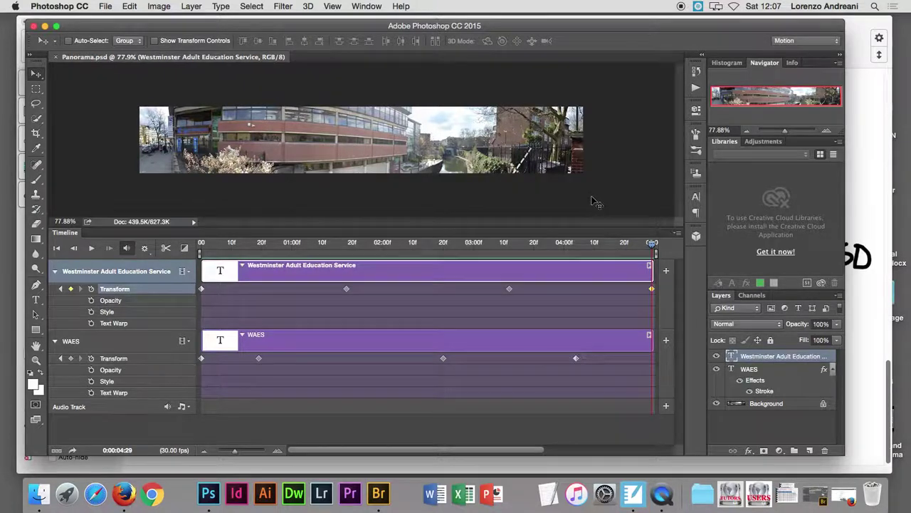
{"action": "left_click", "coordinate": [106, 7]}
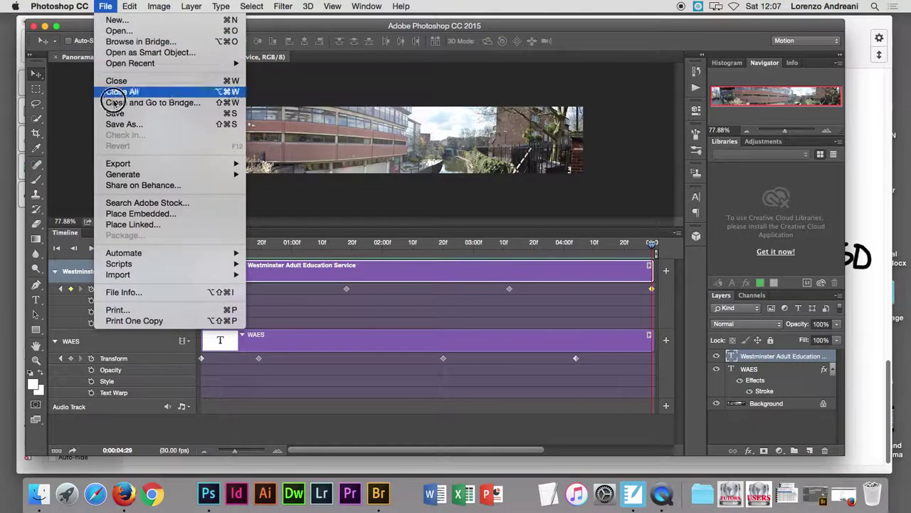
{"action": "mouse_move", "coordinate": [118, 163]}
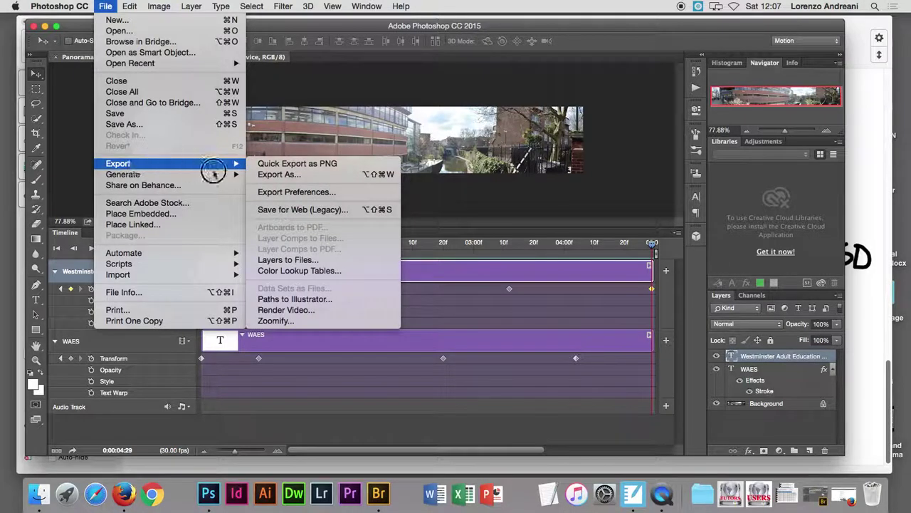
- Open Save for Web (Legacy) and change the banner's output format from JPEG to GIF
{"action": "left_click", "coordinate": [303, 209]}
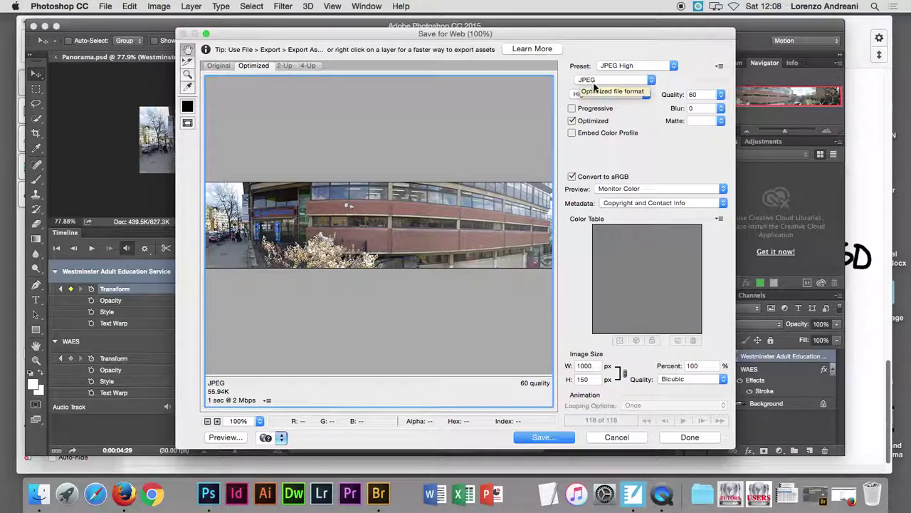
{"action": "left_click", "coordinate": [627, 65]}
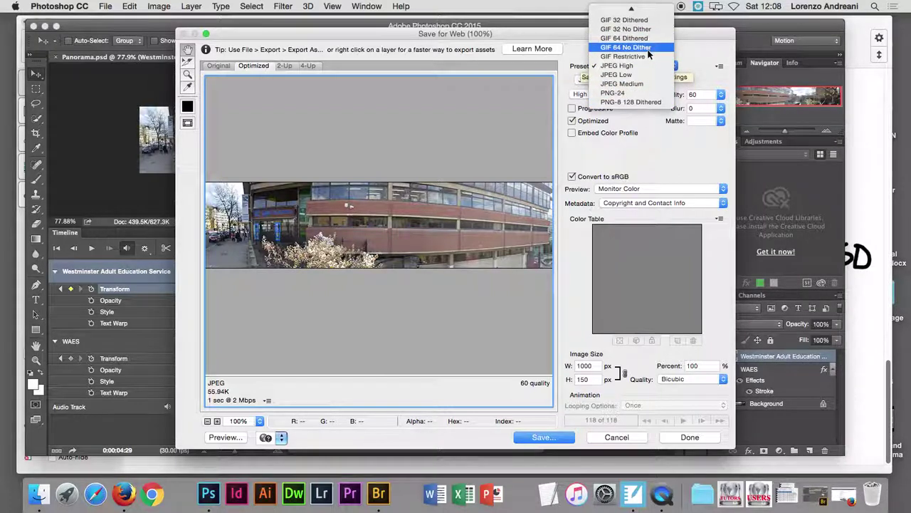
{"action": "left_click", "coordinate": [639, 82]}
{"action": "left_click", "coordinate": [631, 67]}
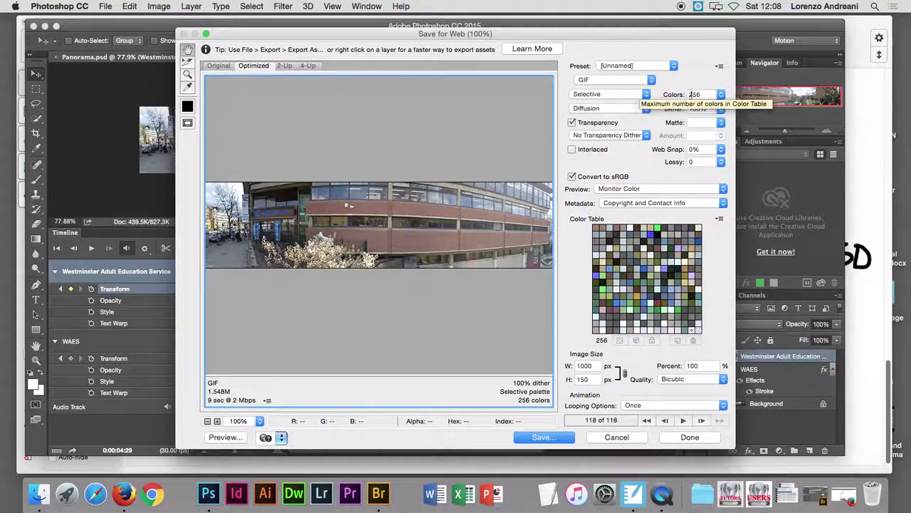
{"action": "left_click", "coordinate": [721, 94]}
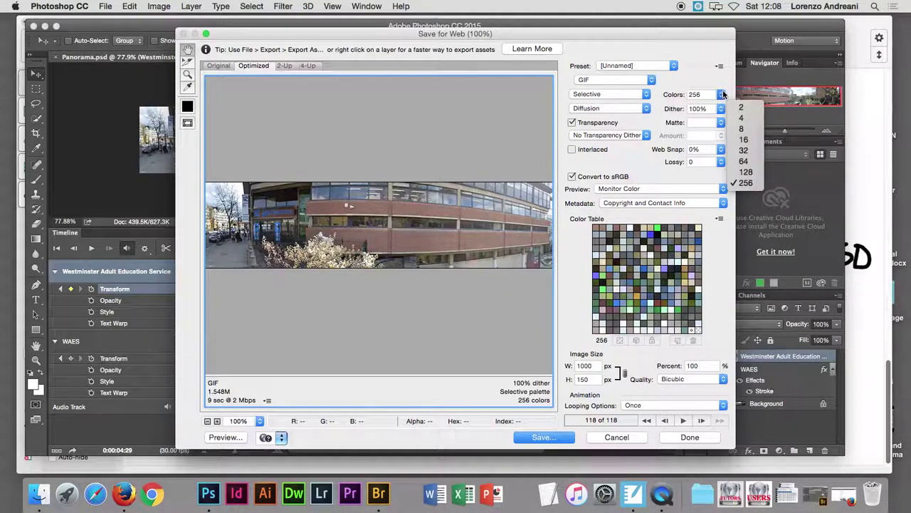
- Keep 256 colours, set Looping Options to Forever, and start saving the optimized GIF
{"action": "left_click", "coordinate": [755, 183]}
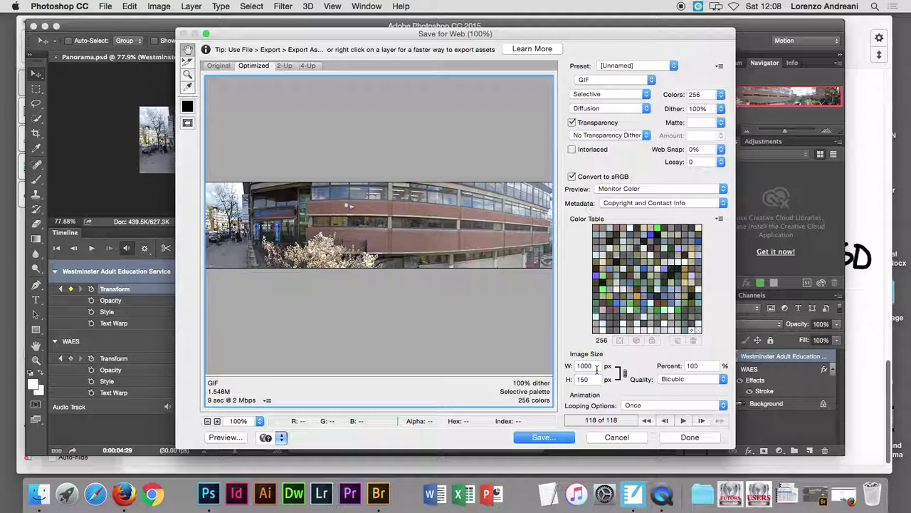
{"action": "left_click", "coordinate": [723, 405]}
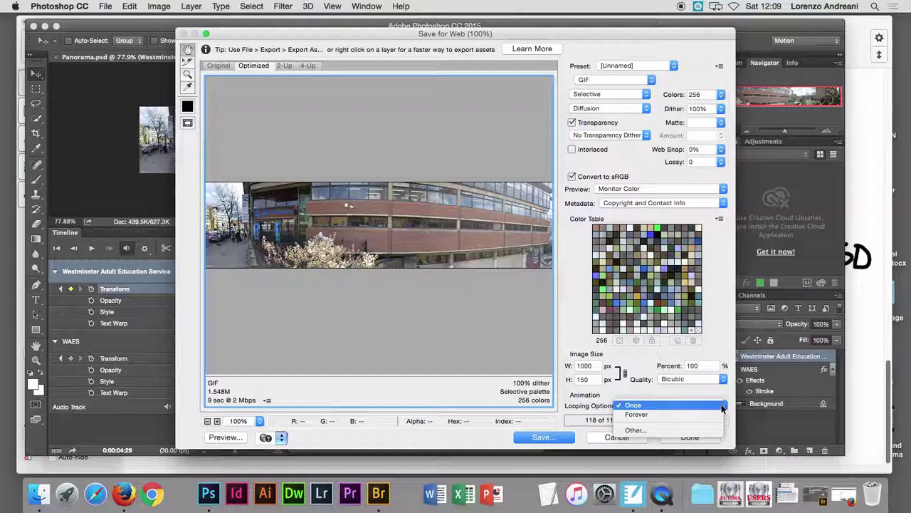
{"action": "left_click", "coordinate": [704, 420]}
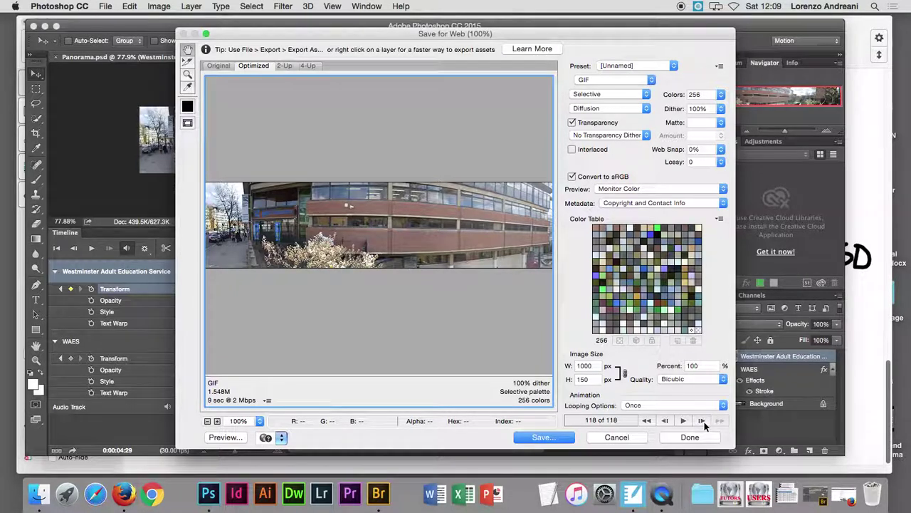
{"action": "left_click", "coordinate": [700, 408]}
{"action": "left_click", "coordinate": [703, 417]}
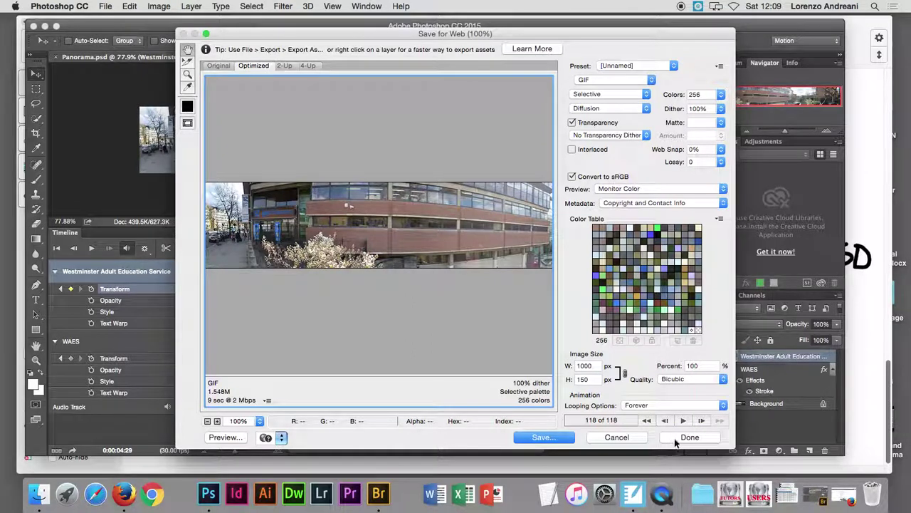
{"action": "left_click", "coordinate": [555, 437]}
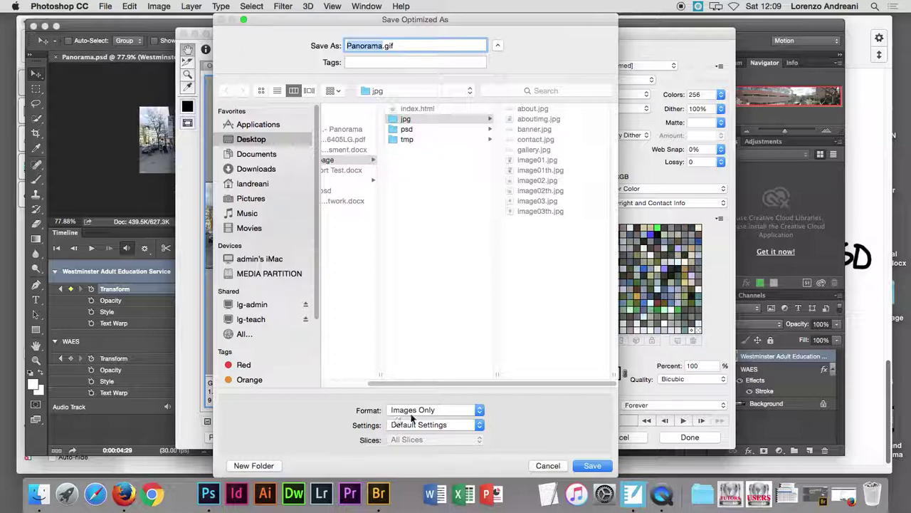
- Choose Desktop as the save location and save the animation as Panorama.gif
{"action": "left_click", "coordinate": [548, 466]}
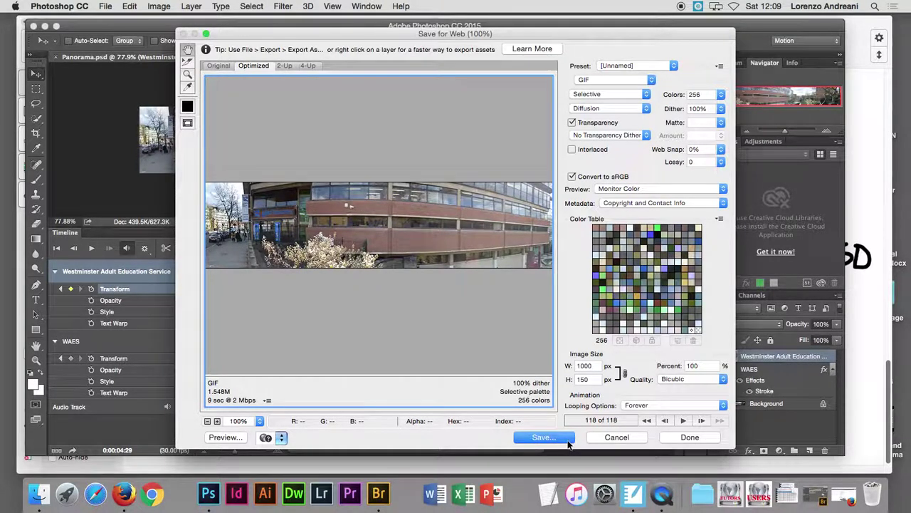
{"action": "left_click", "coordinate": [561, 441]}
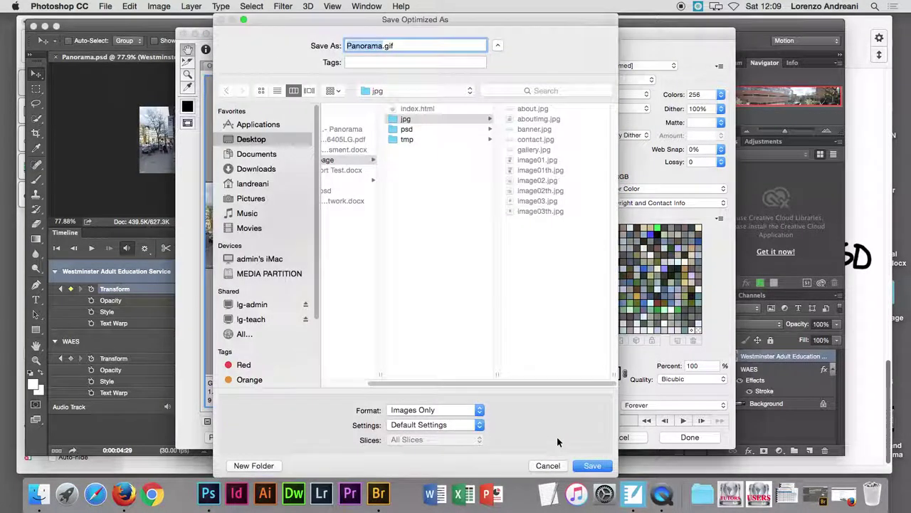
{"action": "scroll", "coordinate": [473, 317], "scroll_direction": "left", "scroll_amount": 2}
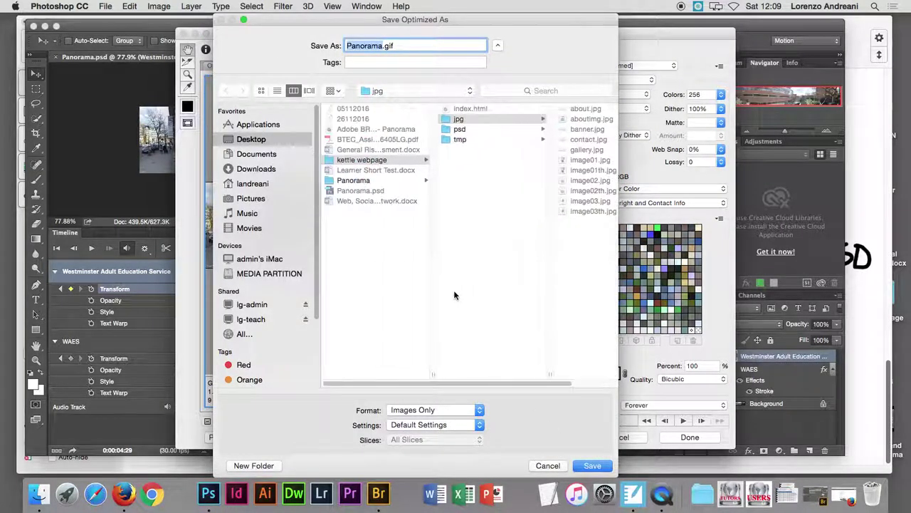
{"action": "left_click", "coordinate": [252, 139]}
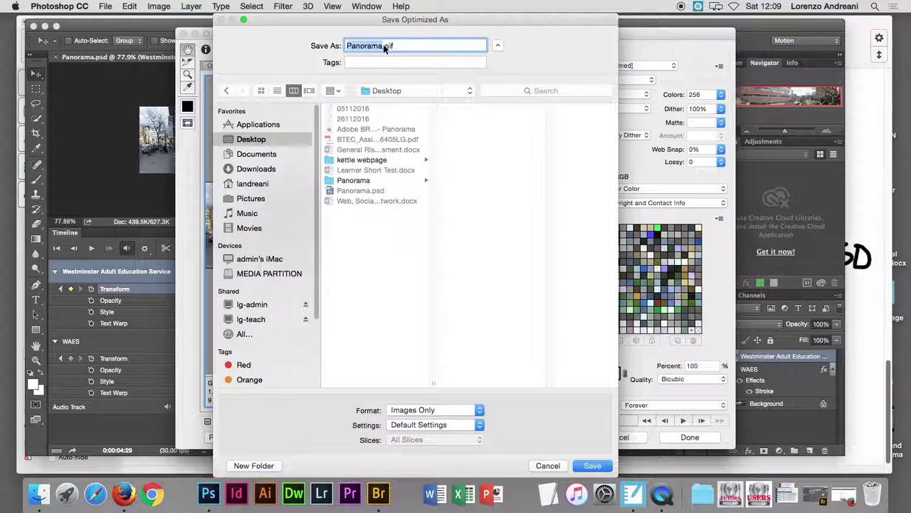
{"action": "left_click", "coordinate": [579, 466]}
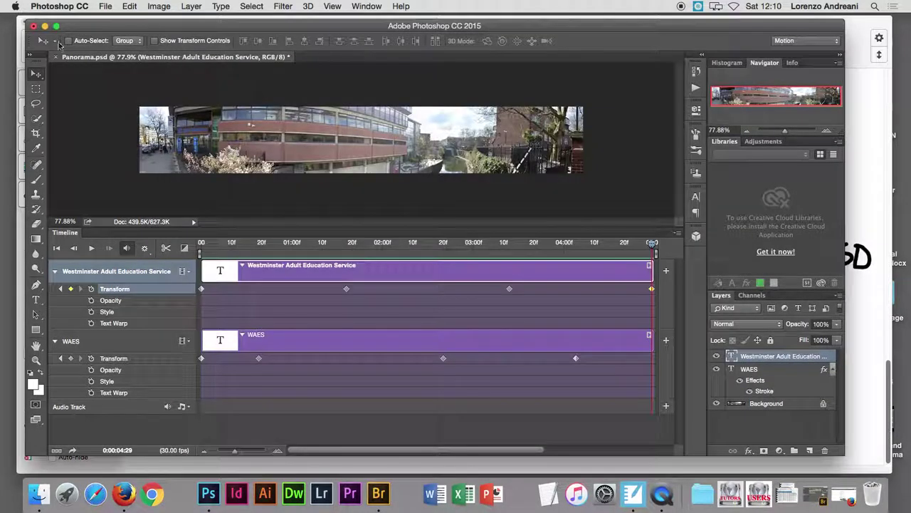
{"action": "left_click", "coordinate": [45, 26]}
- Place Panorama.gif beside Panorama.psd on the bare desktop and open the GIF in Preview
{"action": "left_click", "coordinate": [36, 22]}
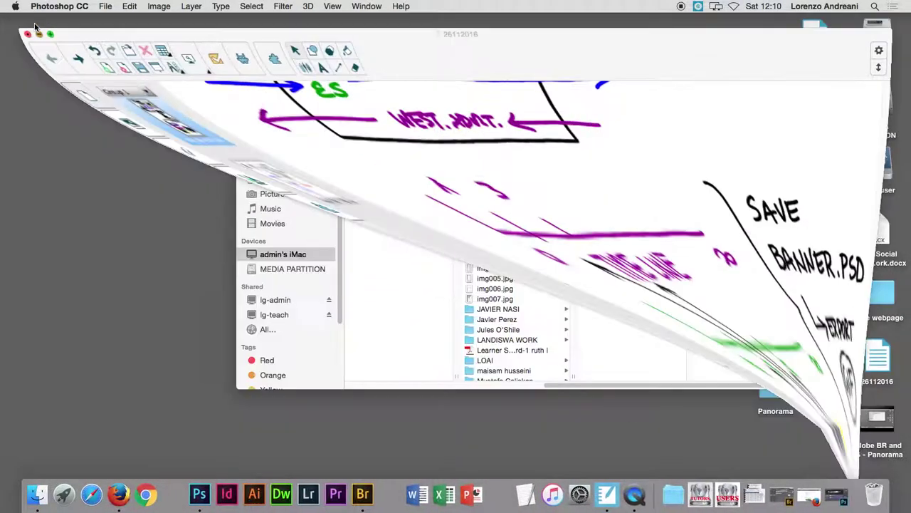
{"action": "left_click", "coordinate": [246, 73]}
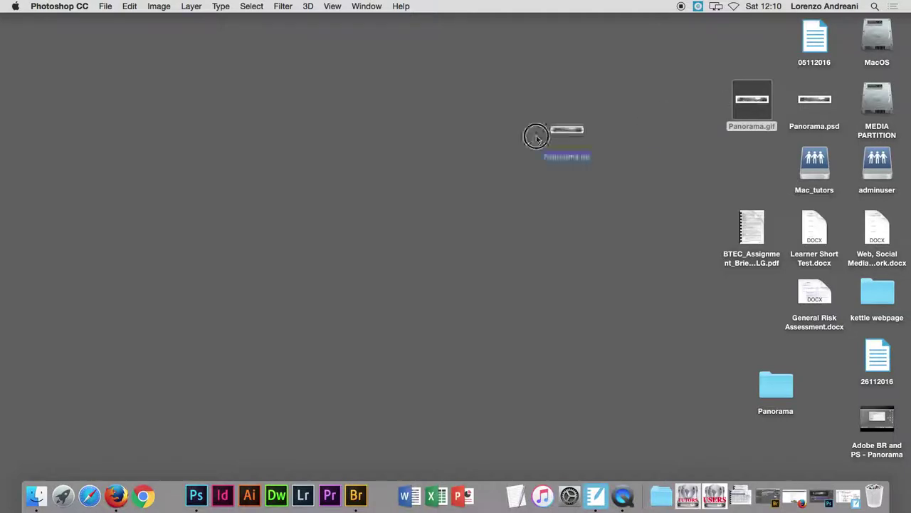
{"action": "left_click_drag", "start_coordinate": [761, 101], "coordinate": [235, 142]}
{"action": "left_click_drag", "start_coordinate": [808, 109], "coordinate": [305, 145]}
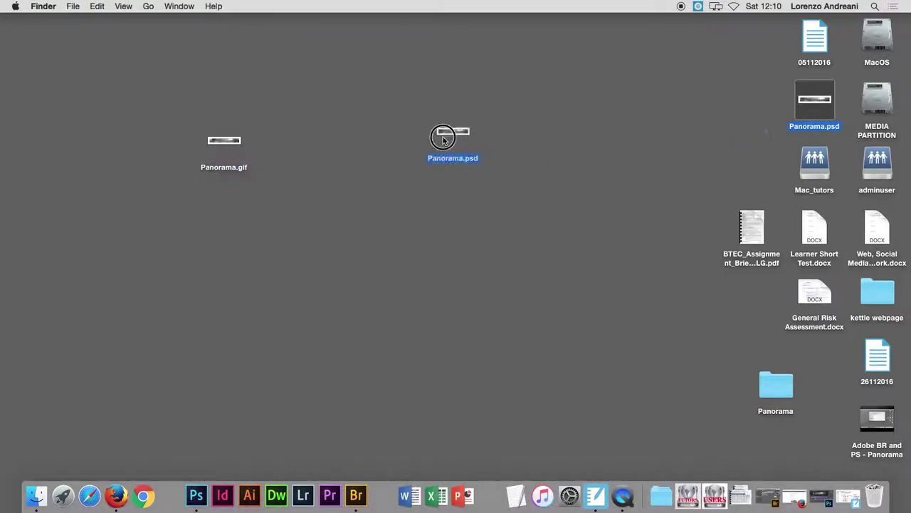
{"action": "left_click", "coordinate": [217, 147]}
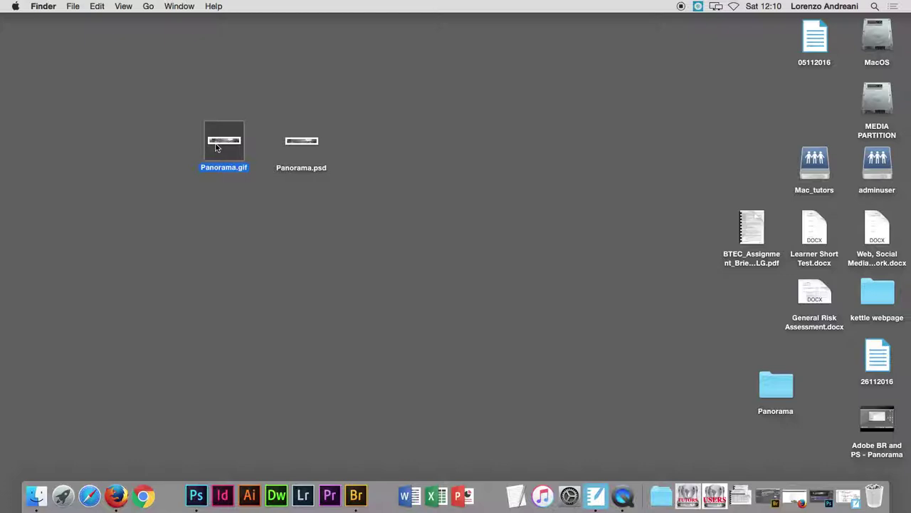
{"action": "double_click", "coordinate": [217, 147]}
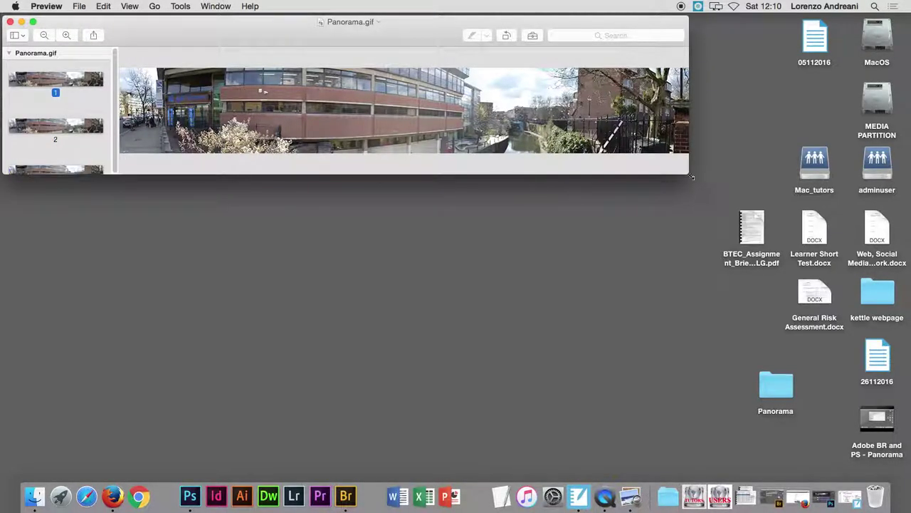
{"action": "left_click_drag", "start_coordinate": [692, 176], "coordinate": [769, 193]}
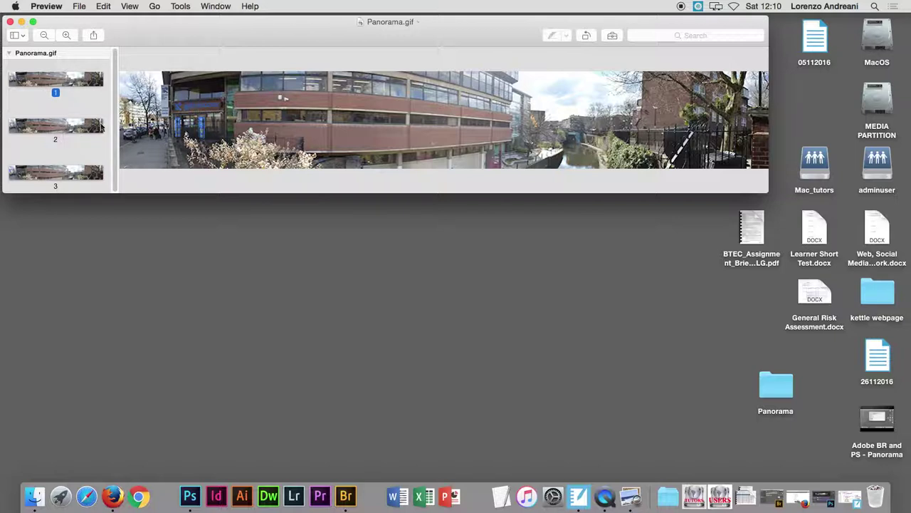
{"action": "mouse_move", "coordinate": [114, 121]}
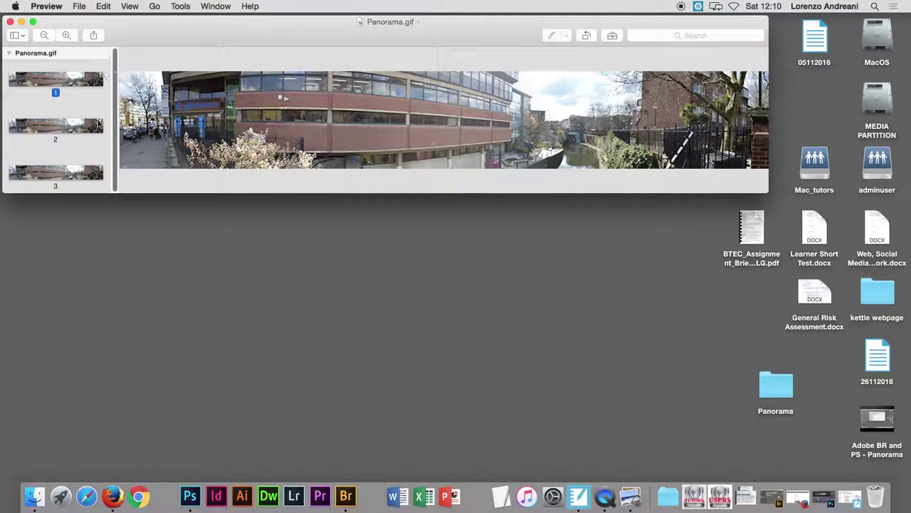
{"action": "left_click_drag", "start_coordinate": [74, 193], "coordinate": [74, 450]}
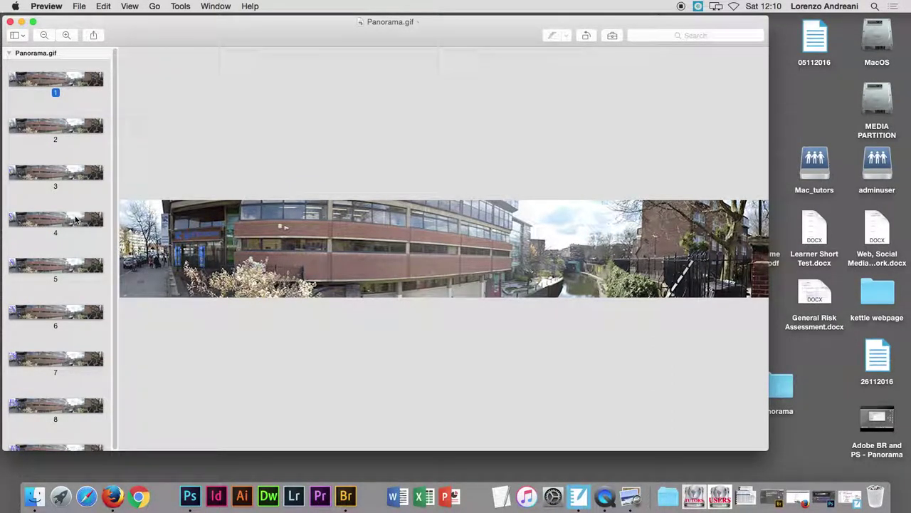
{"action": "left_click", "coordinate": [65, 262]}
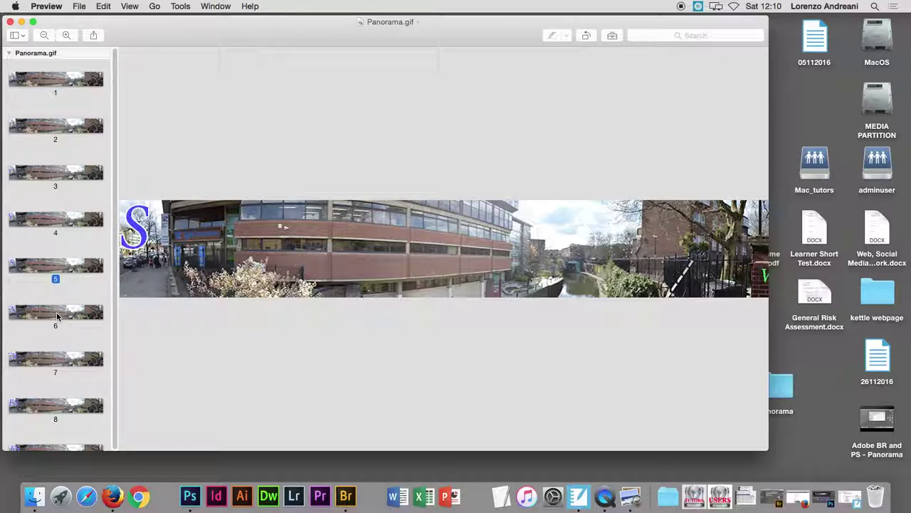
{"action": "left_click", "coordinate": [56, 358]}
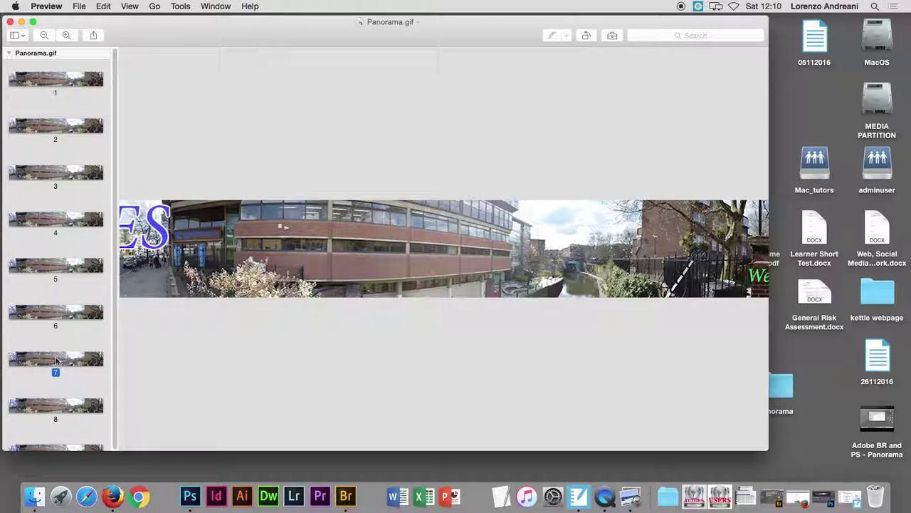
{"action": "left_click", "coordinate": [59, 404]}
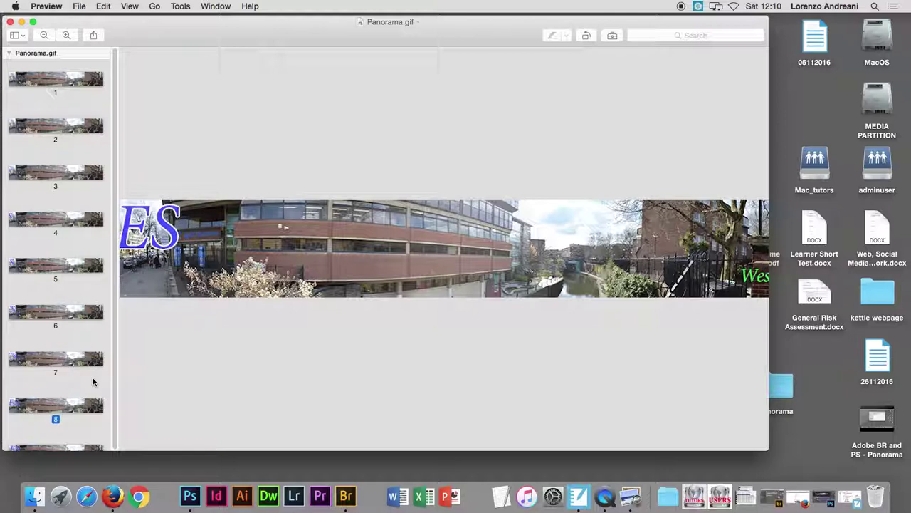
{"action": "scroll", "coordinate": [76, 425], "scroll_direction": "down", "scroll_amount": 20}
{"action": "left_click", "coordinate": [54, 331]}
{"action": "left_click", "coordinate": [61, 284]}
{"action": "left_click", "coordinate": [55, 232]}
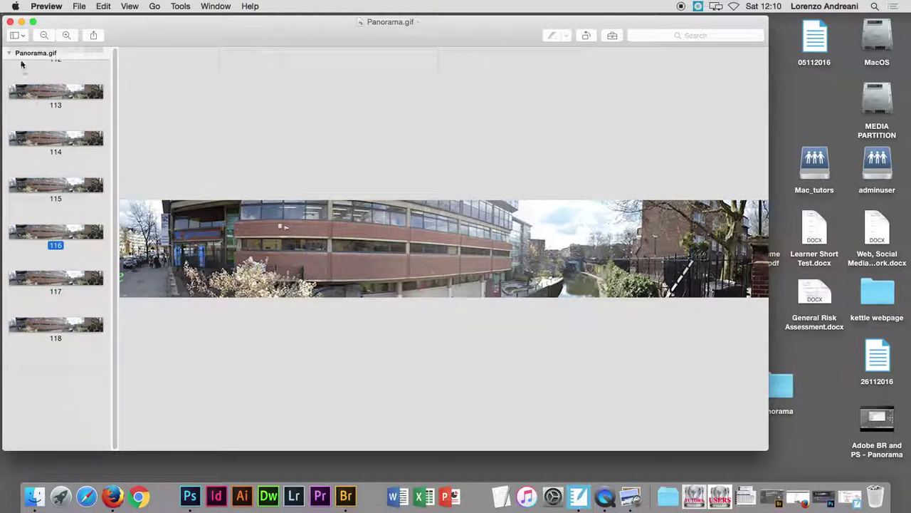
{"action": "left_click", "coordinate": [11, 24]}
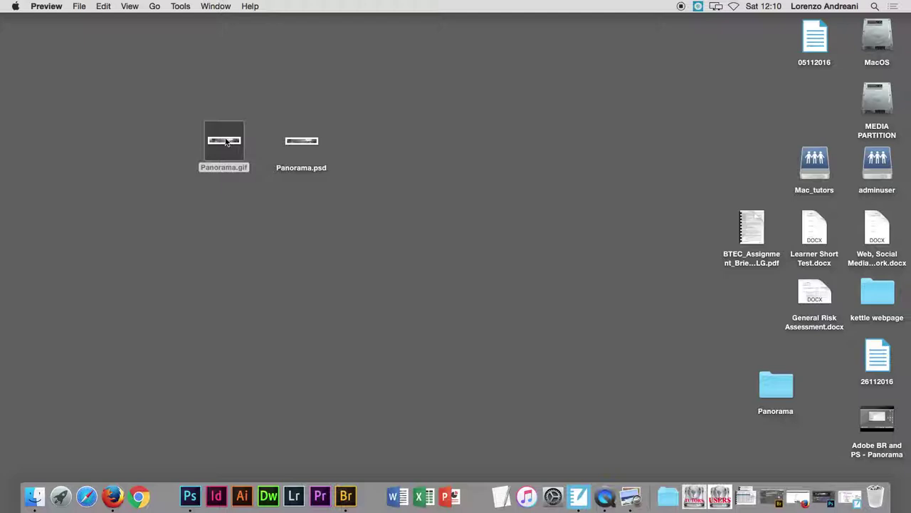
{"action": "left_click_drag", "start_coordinate": [225, 141], "coordinate": [114, 495]}
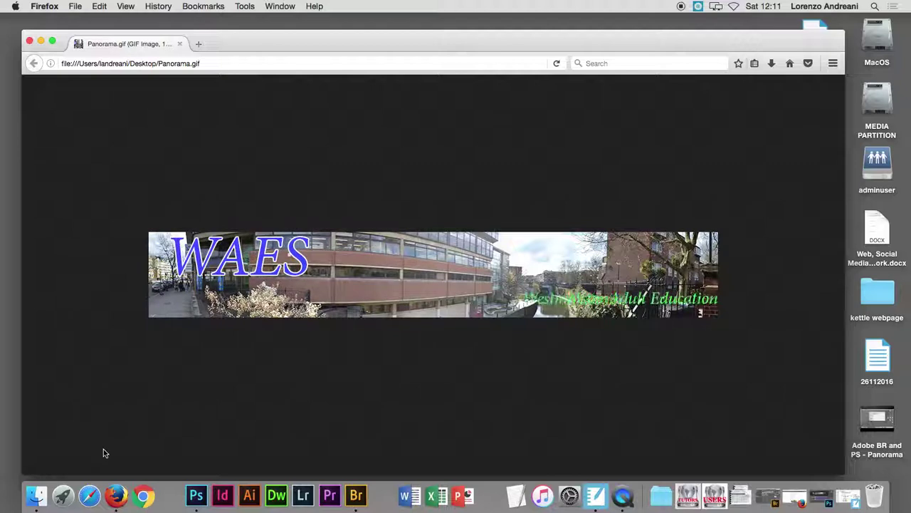
{"action": "left_click", "coordinate": [30, 42]}
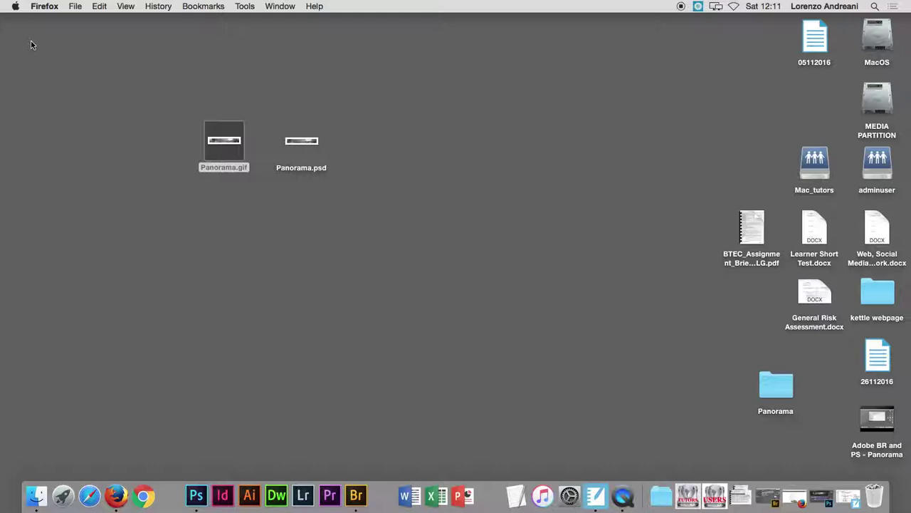